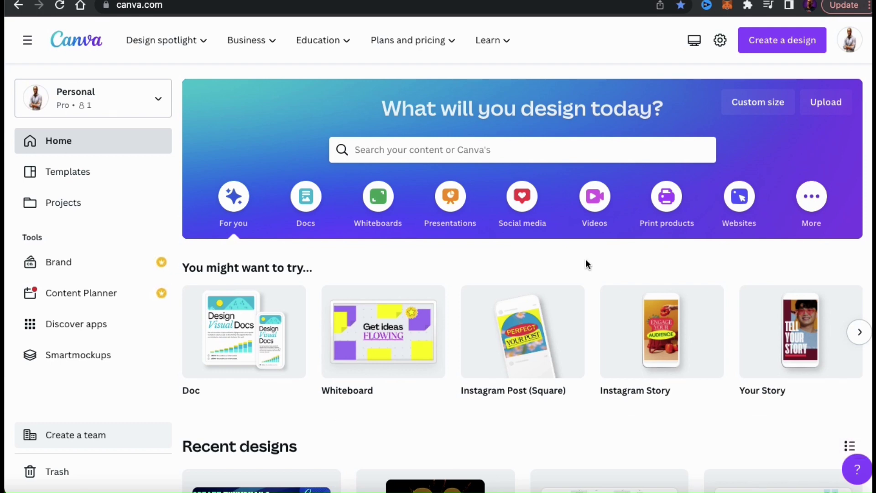
Search for 'youtube thumbnails' and open the YouTube Thumbnail 1280 × 720 px templates
left_click(550, 151)
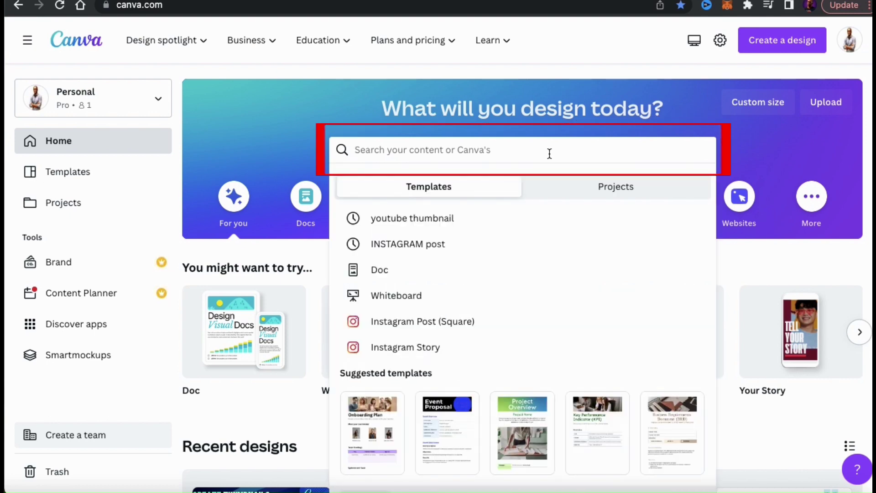
type("youtube thu")
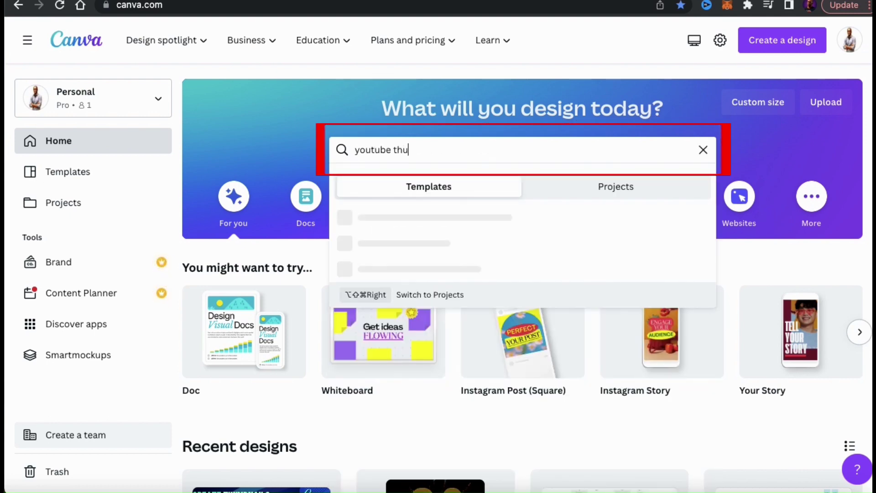
type("mbnails")
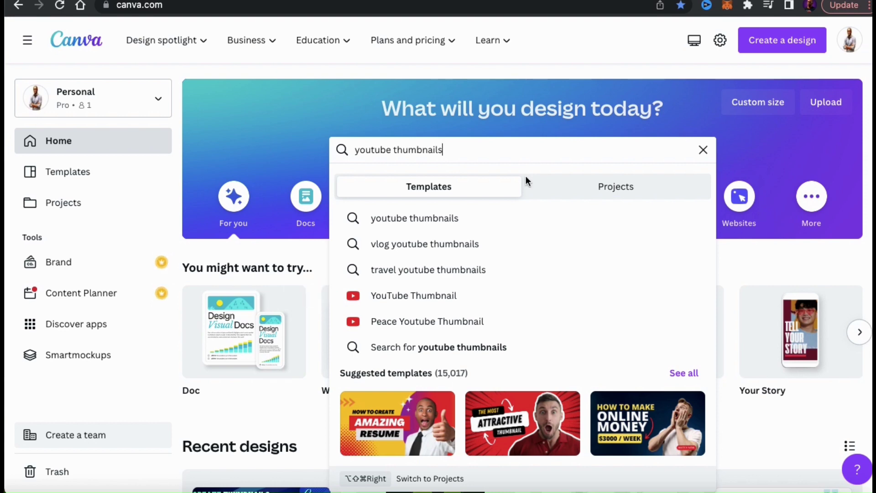
left_click(410, 307)
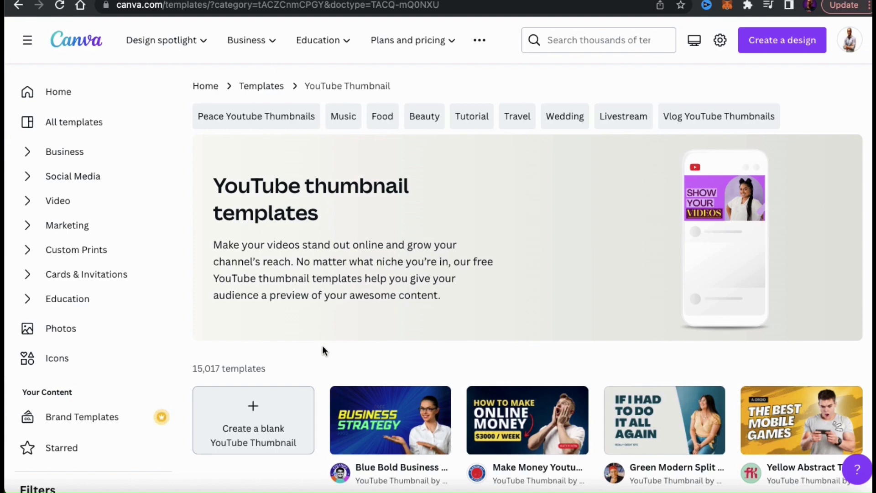
scroll(320, 357, "down", 3)
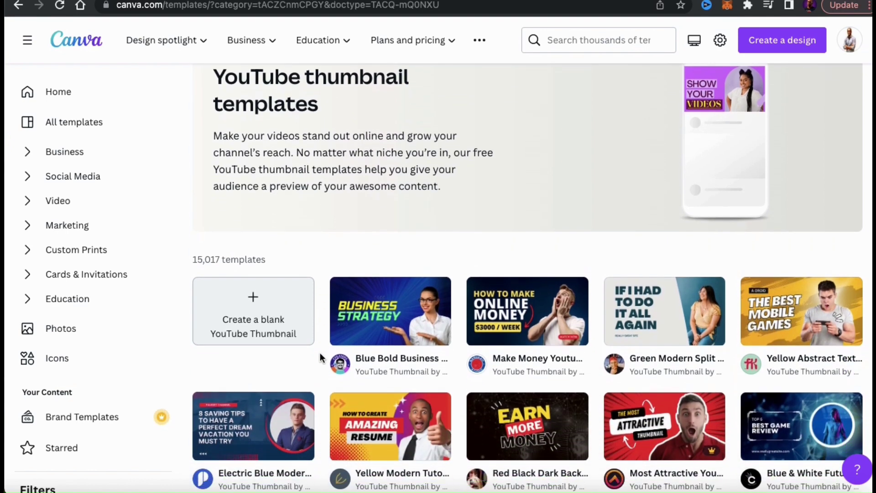
scroll(320, 357, "down", 2)
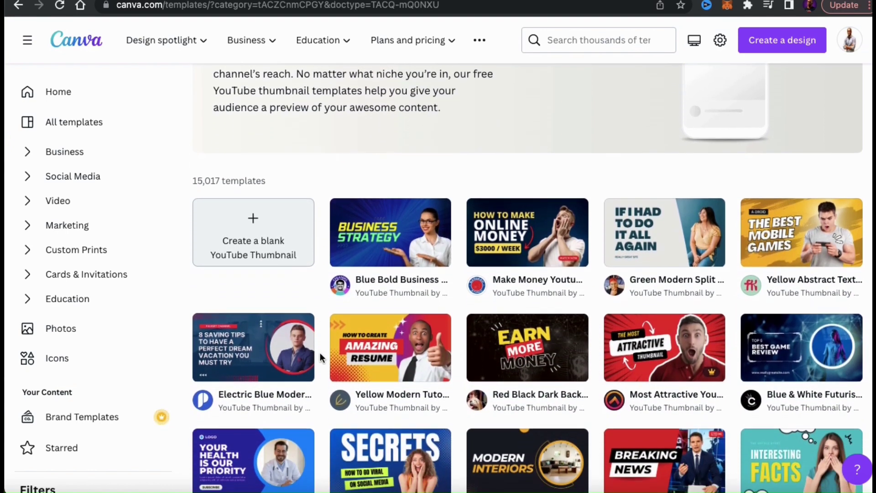
scroll(320, 356, "down", 2)
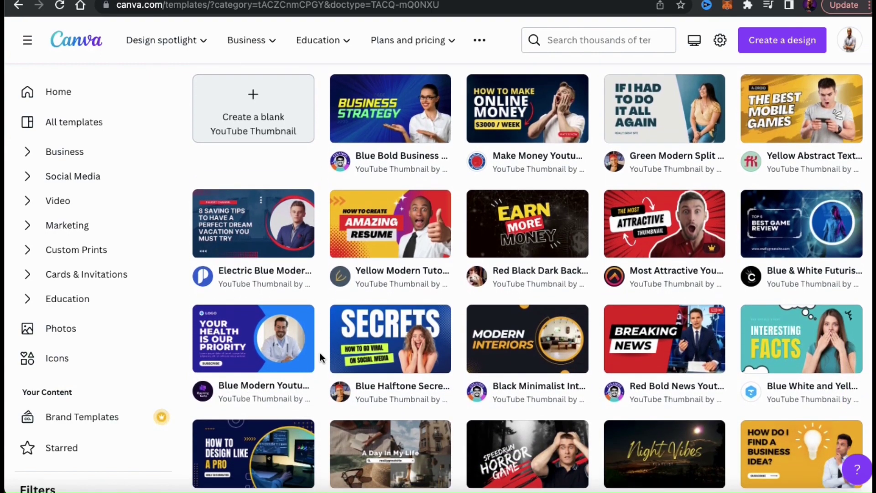
scroll(319, 352, "down", 1)
scroll(320, 355, "down", 4)
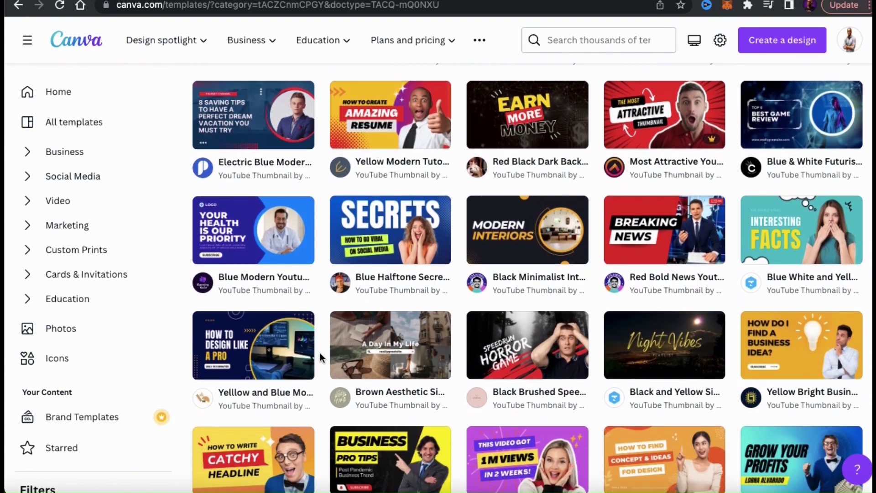
scroll(320, 353, "down", 4)
scroll(320, 353, "down", 5)
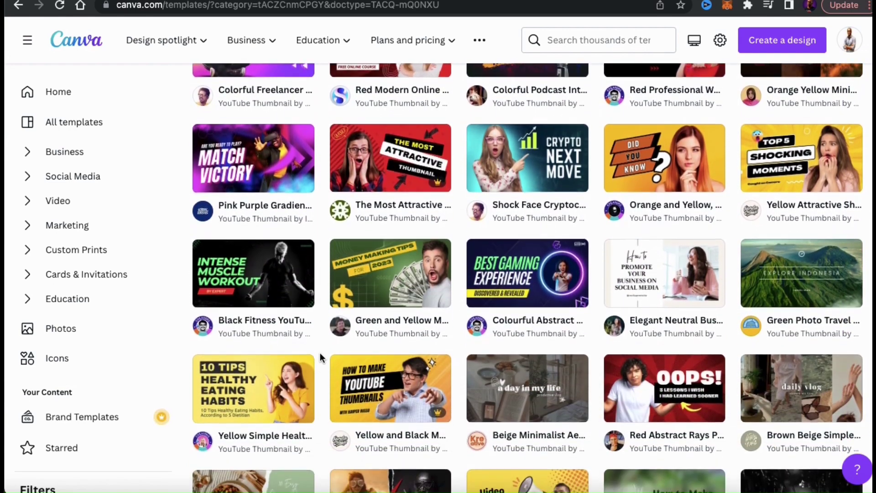
scroll(319, 353, "down", 2)
scroll(319, 352, "down", 3)
scroll(320, 352, "down", 1)
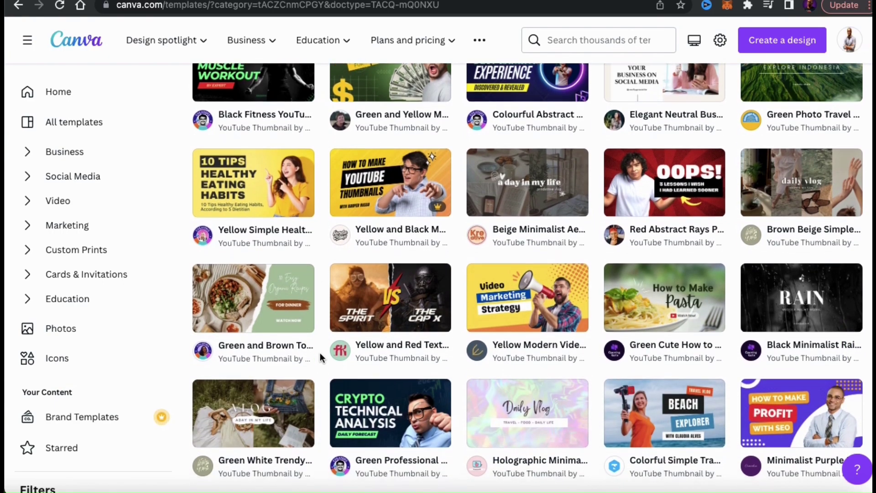
scroll(320, 352, "down", 3)
scroll(319, 353, "down", 5)
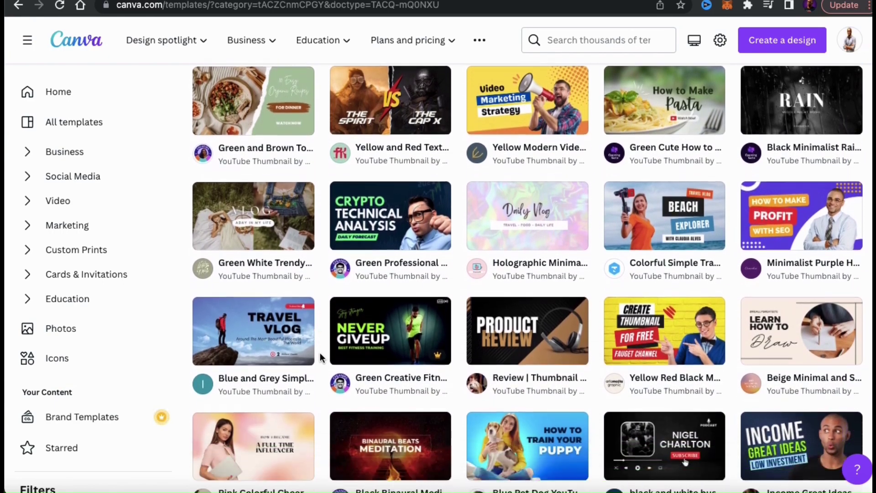
scroll(319, 357, "down", 4)
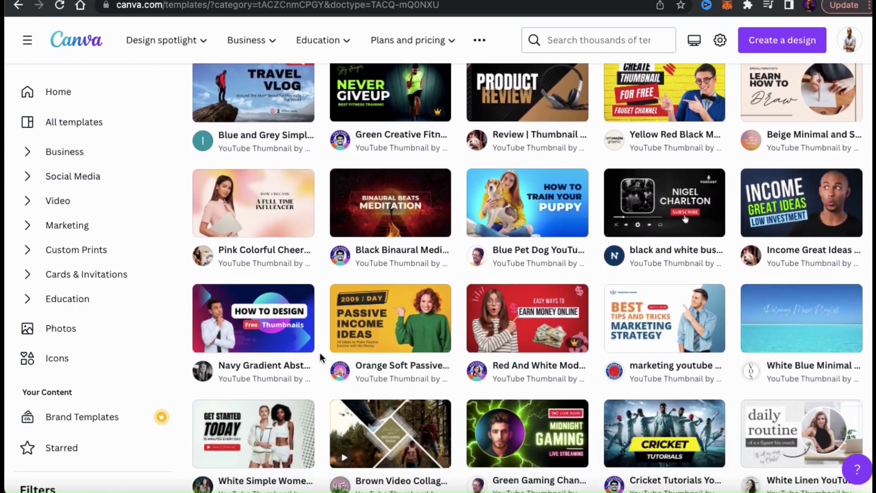
scroll(320, 356, "down", 4)
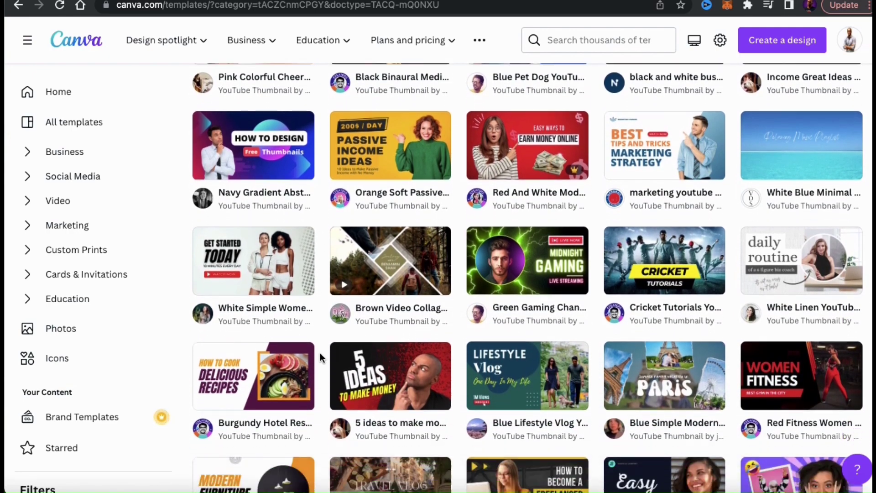
scroll(319, 357, "down", 4)
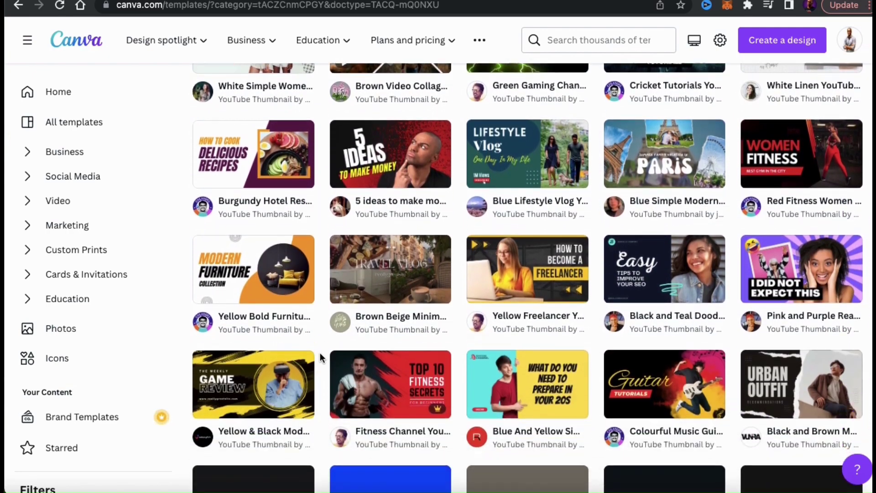
scroll(319, 352, "down", 15)
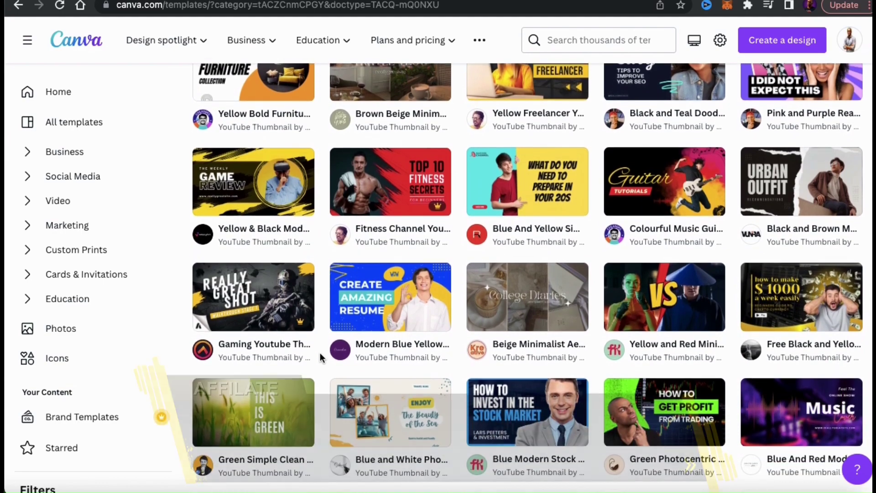
scroll(458, 371, "down", 6)
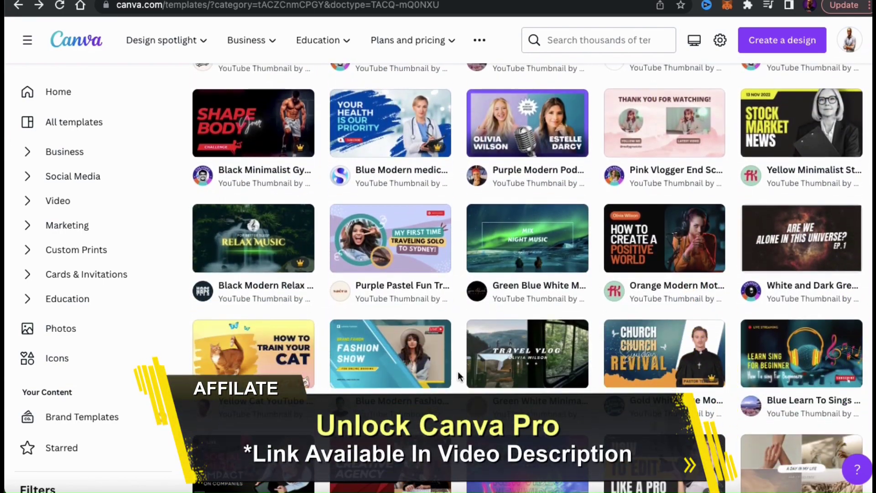
scroll(459, 371, "down", 3)
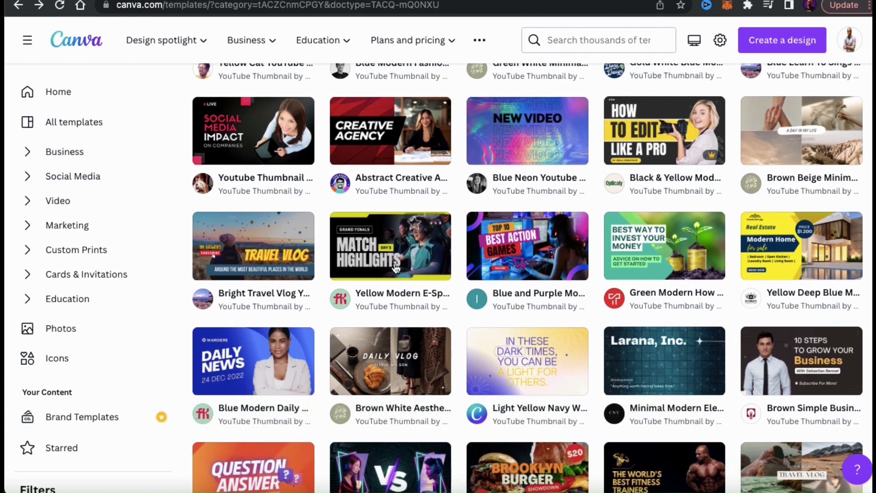
mouse_move(396, 268)
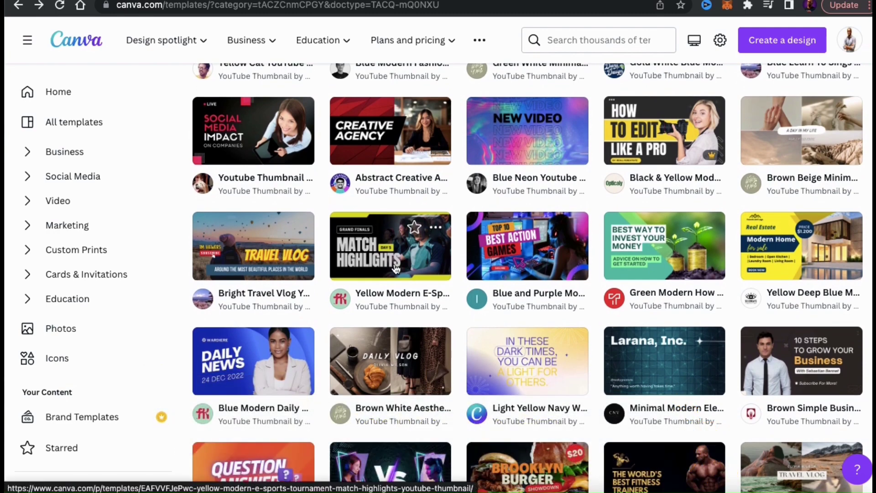
Preview the Yellow Modern E-Sports Match Highlights template and customize it as a new design
left_click(396, 268)
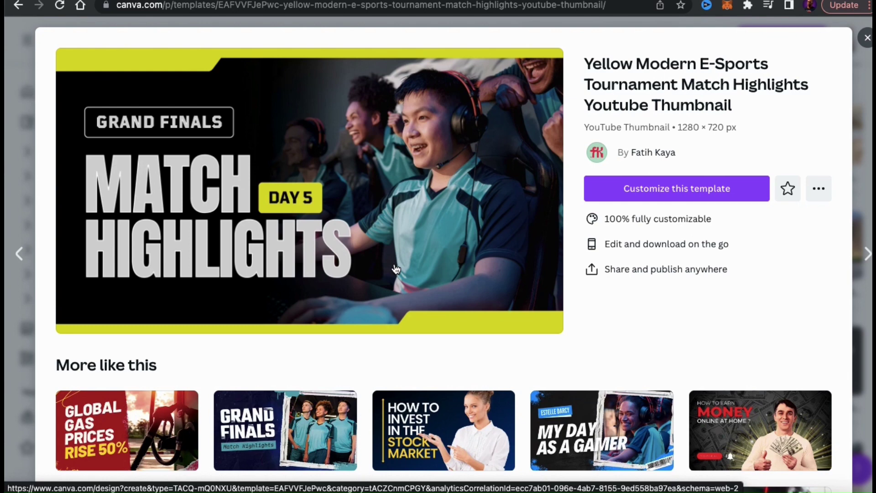
left_click(668, 198)
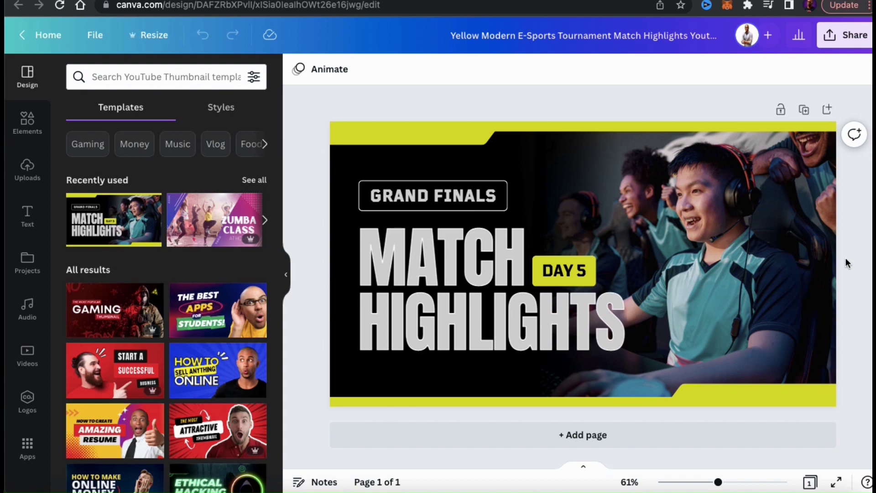
Change GRAND FINALS to KICKBOXING BASICS on one line and widen its outline frame to fit
double_click(442, 196)
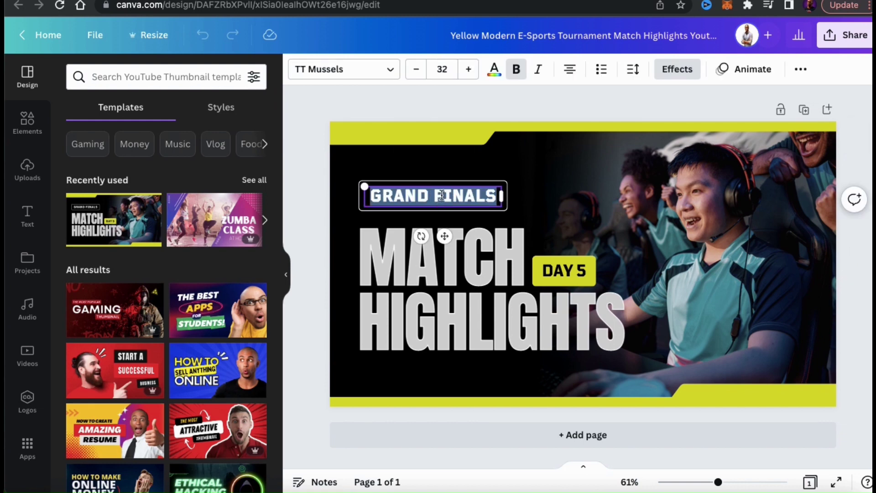
type("KICKBOXING BASICS")
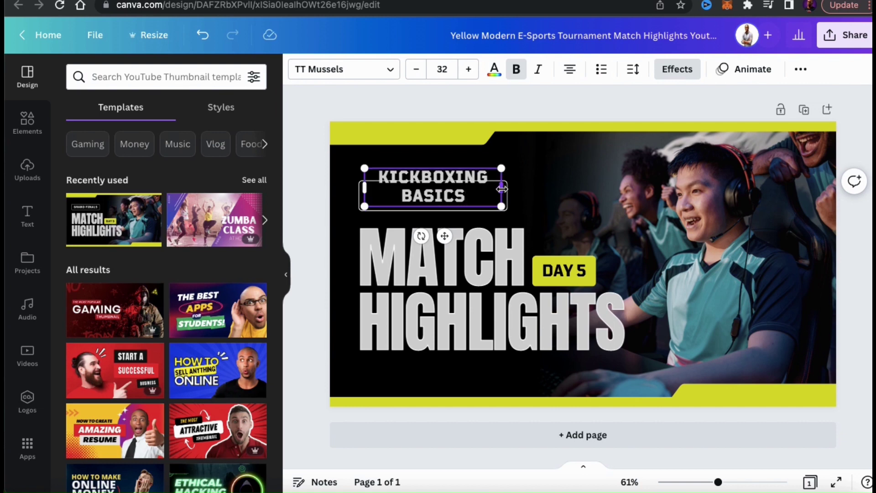
left_click_drag(507, 189, 551, 192)
left_click(498, 211)
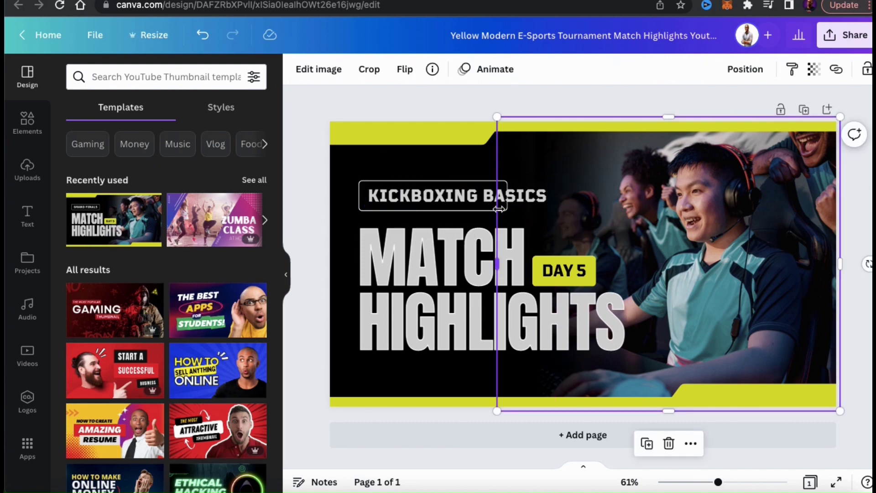
left_click(458, 207)
left_click_drag(505, 196, 556, 199)
Group the KICKBOXING BASICS text with its outline and move the label higher
left_click(451, 195)
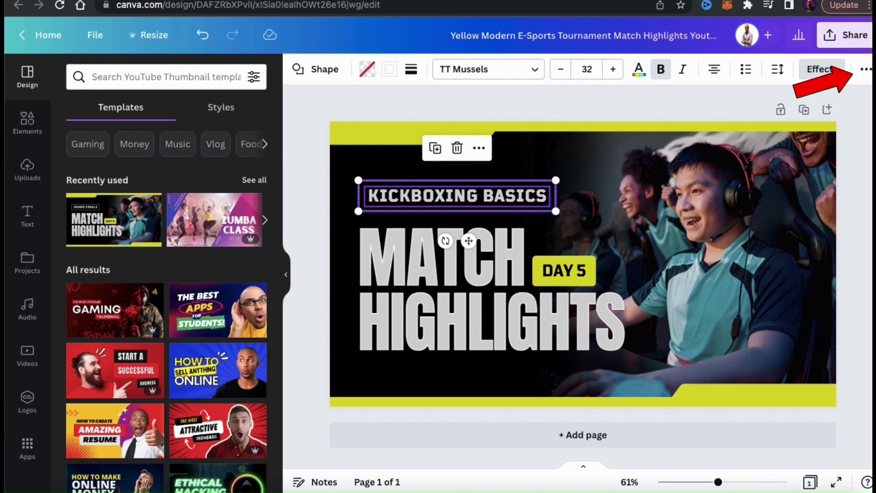
left_click(866, 69)
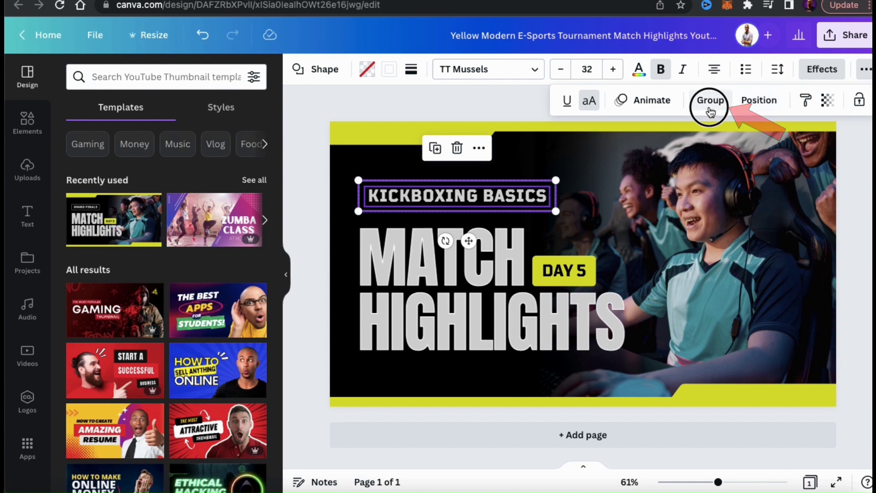
left_click(711, 101)
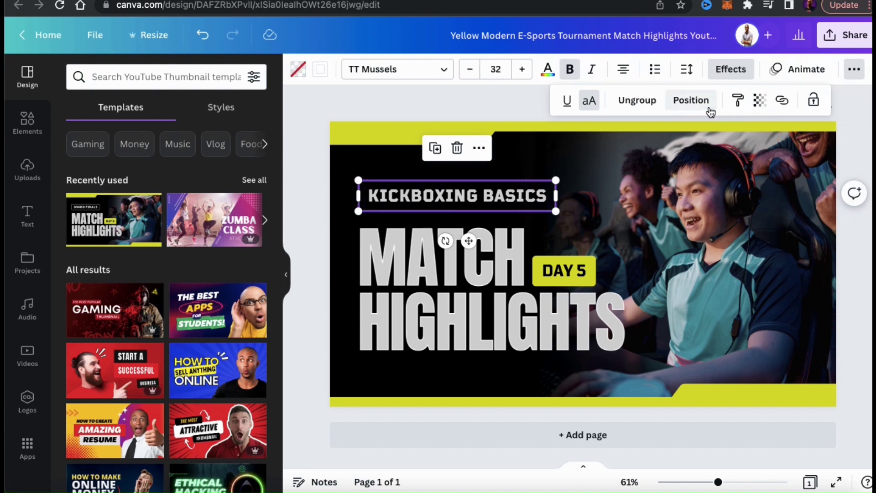
left_click(454, 195)
left_click_drag(454, 196, 433, 167)
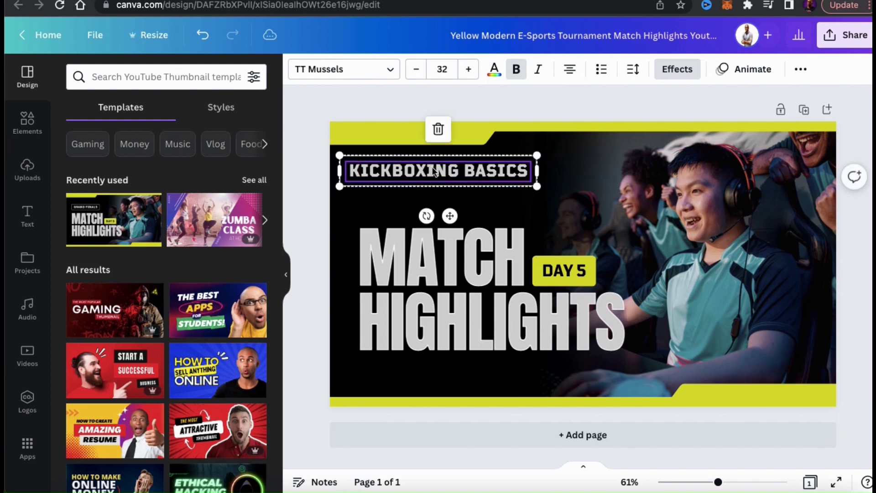
left_click(382, 200)
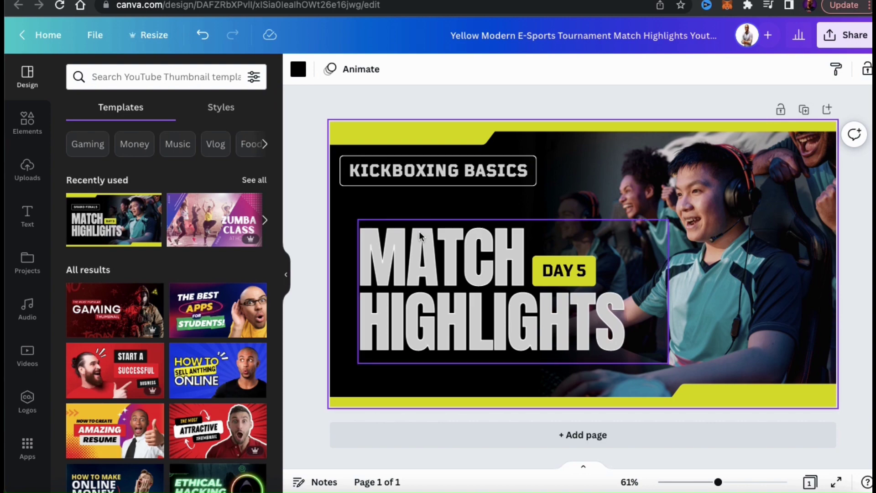
left_click(425, 250)
Replace the MATCH HIGHLIGHTS wording with READY, SET, JAB!
left_click(425, 247)
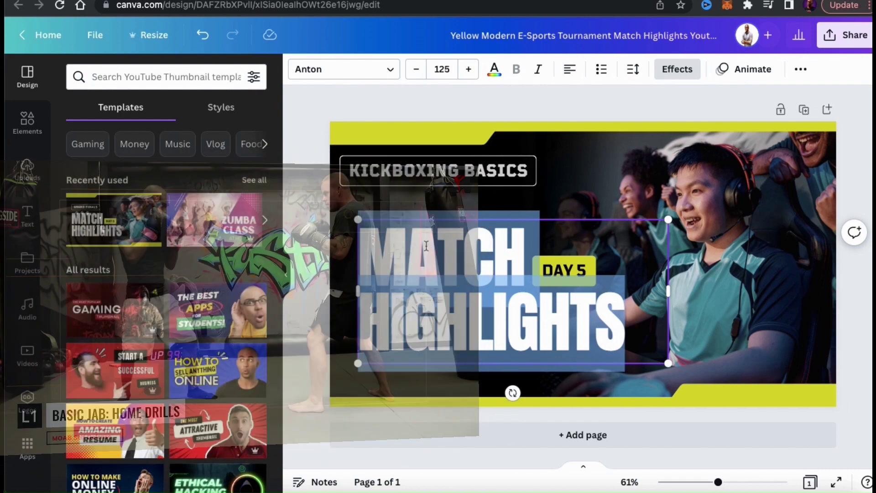
key("BackSpace")
type("READY,")
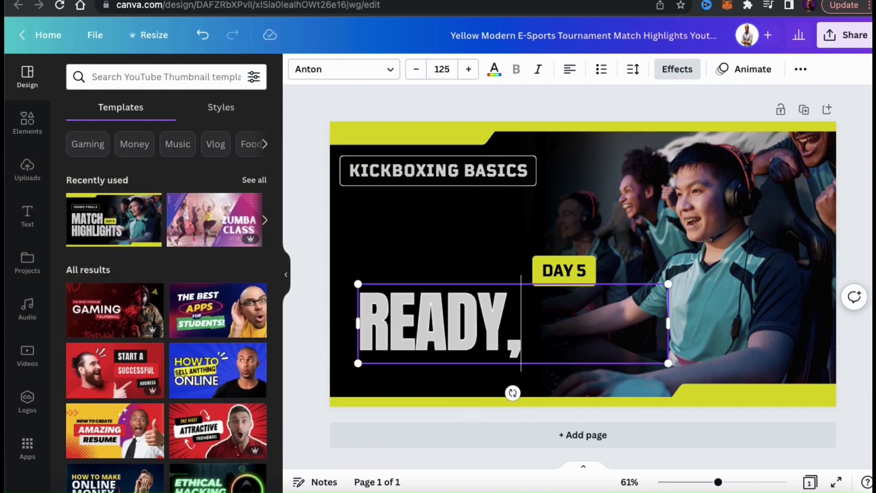
type(",")
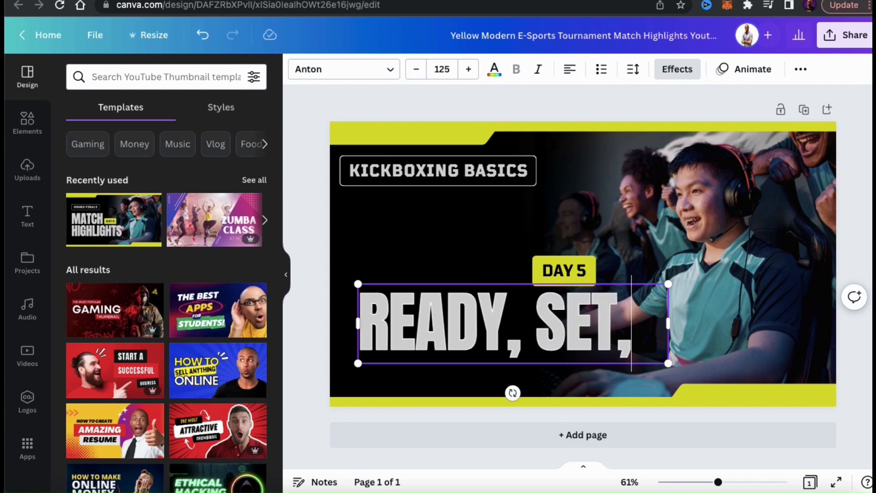
type(" JAB")
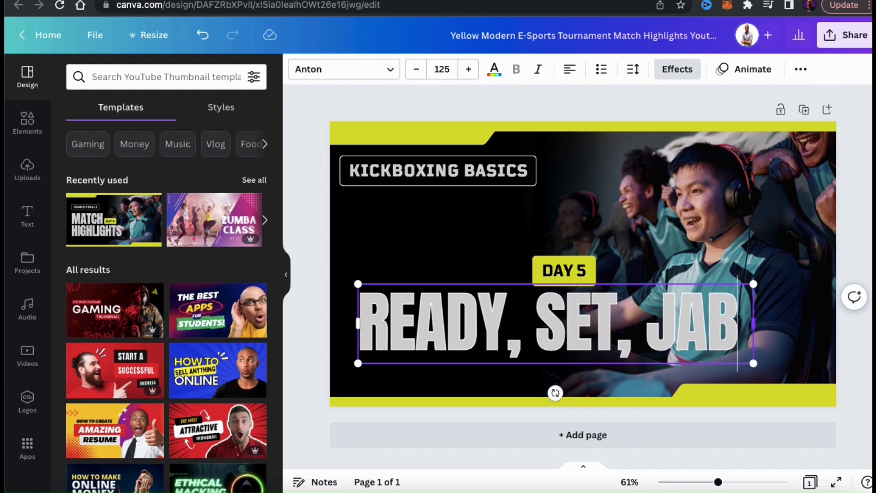
type("!")
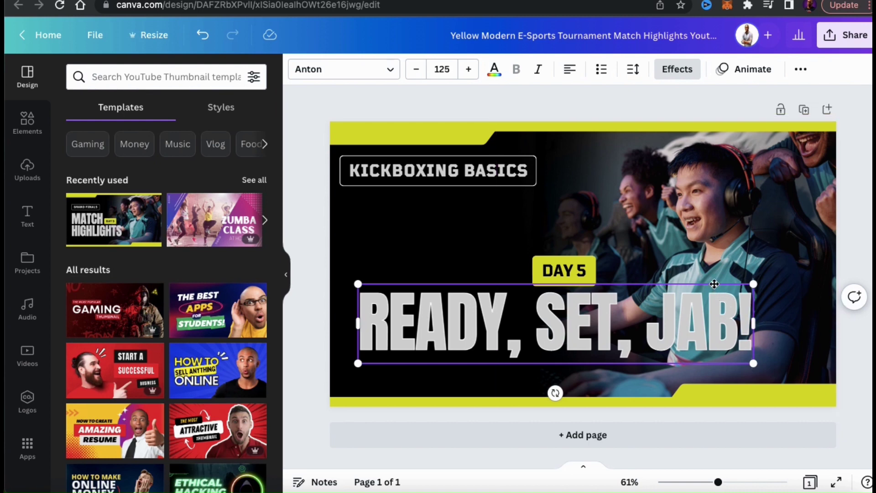
Shrink and reposition the headline, moving KICKBOXING BASICS down just above it
left_click_drag(715, 283, 697, 190)
left_click_drag(734, 274, 632, 242)
left_click_drag(439, 170, 468, 320)
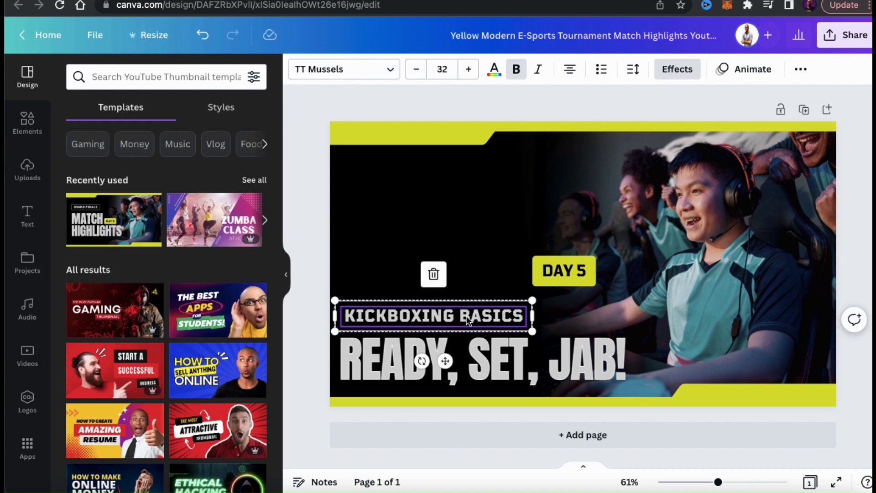
Delete the DAY 5 text and move its yellow box onto the word JAB!
left_click(568, 272)
key("Delete")
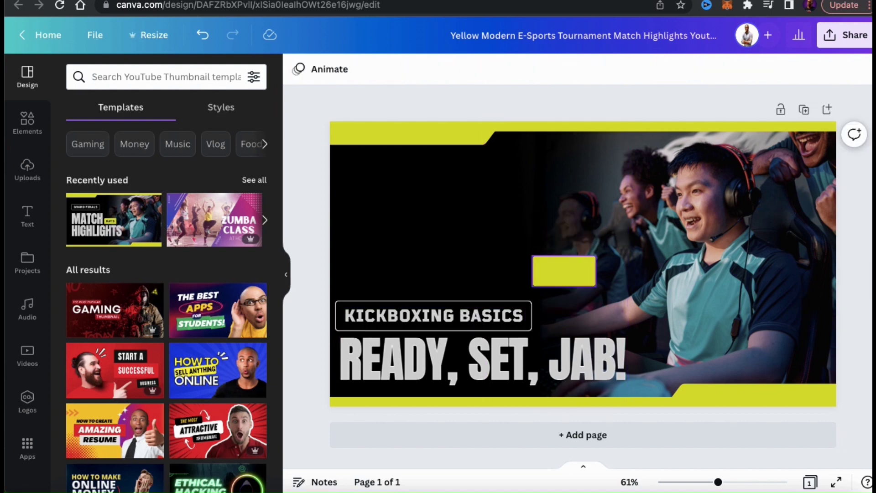
left_click_drag(565, 274, 628, 382)
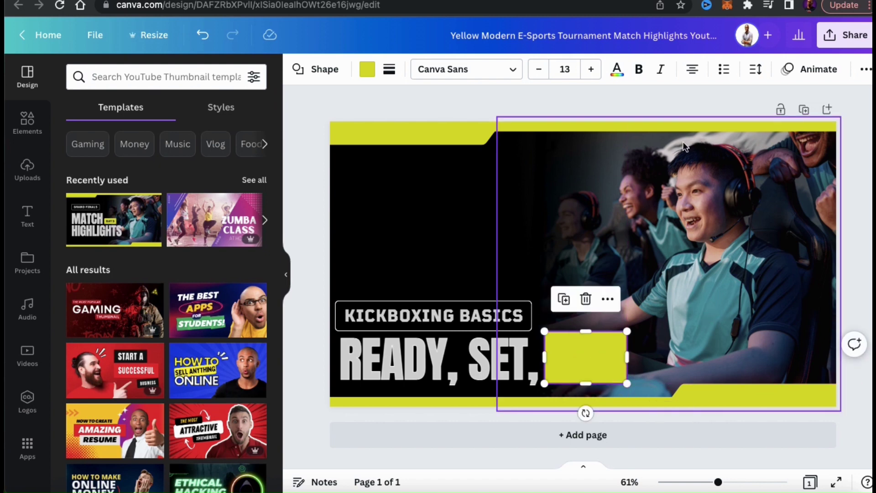
Send the yellow box behind JAB! and widen it to fit the word
left_click(865, 71)
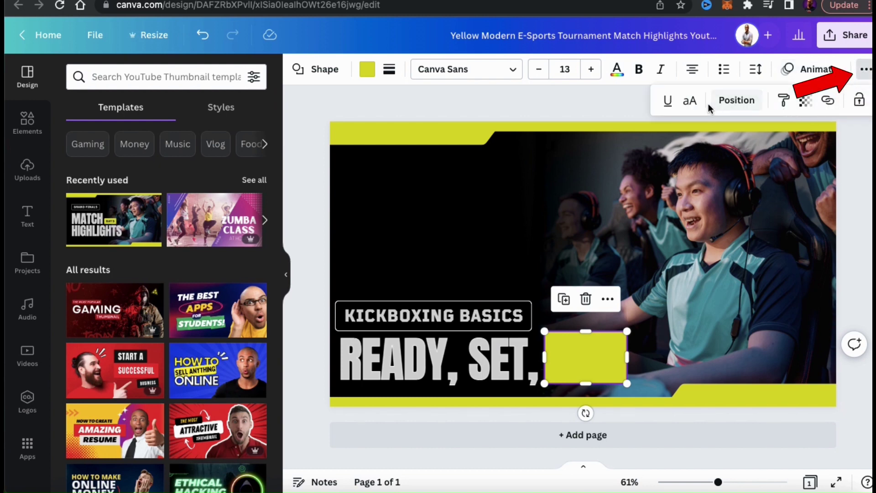
left_click(743, 104)
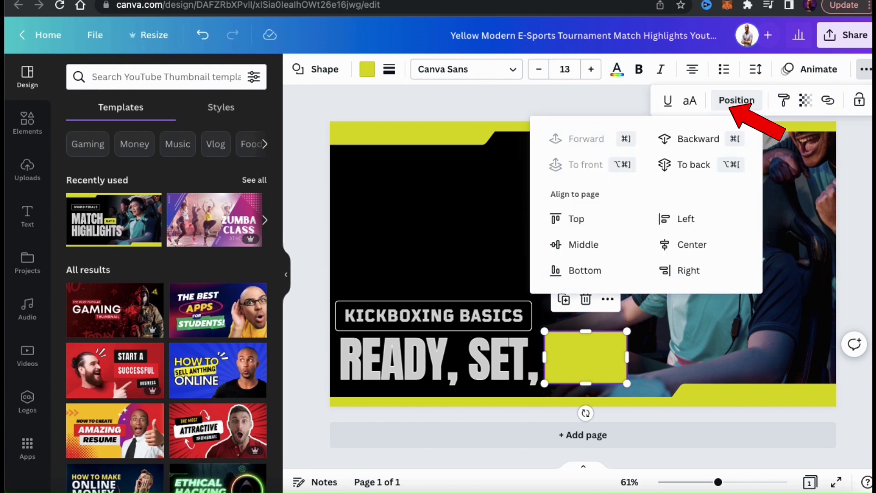
left_click(715, 137)
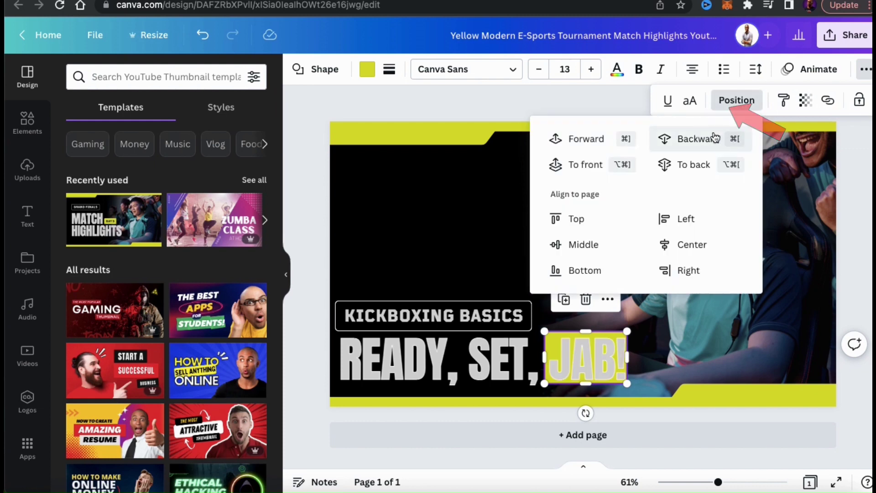
left_click(629, 358)
left_click_drag(629, 357, 631, 357)
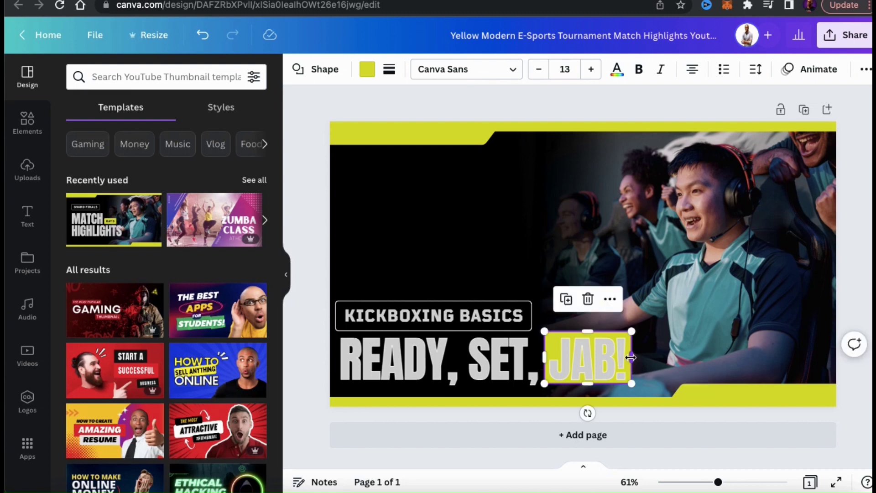
left_click_drag(541, 355, 542, 356)
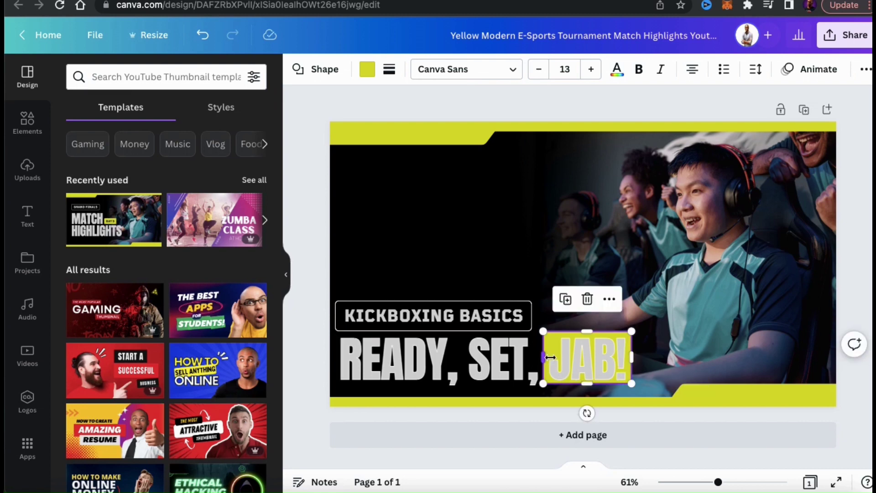
left_click(695, 392)
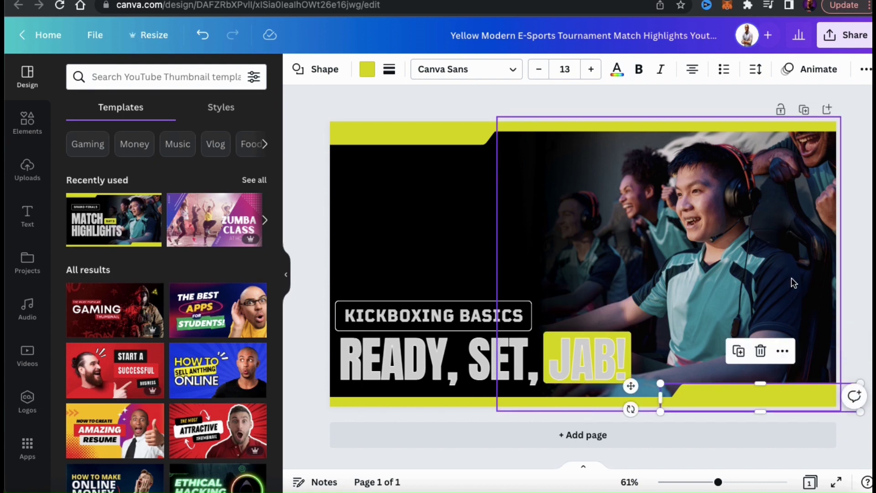
left_click(848, 279)
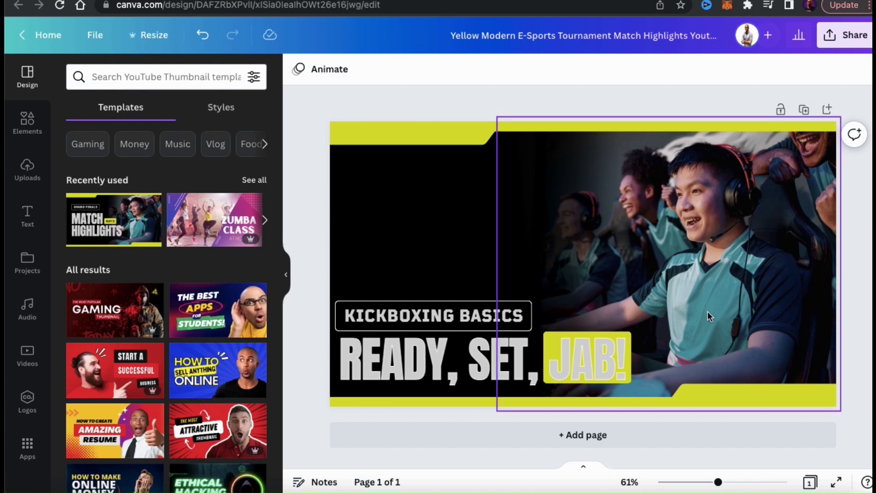
Recolour the JAB! highlight and the top and bottom accent bars to Bright red
left_click(628, 335)
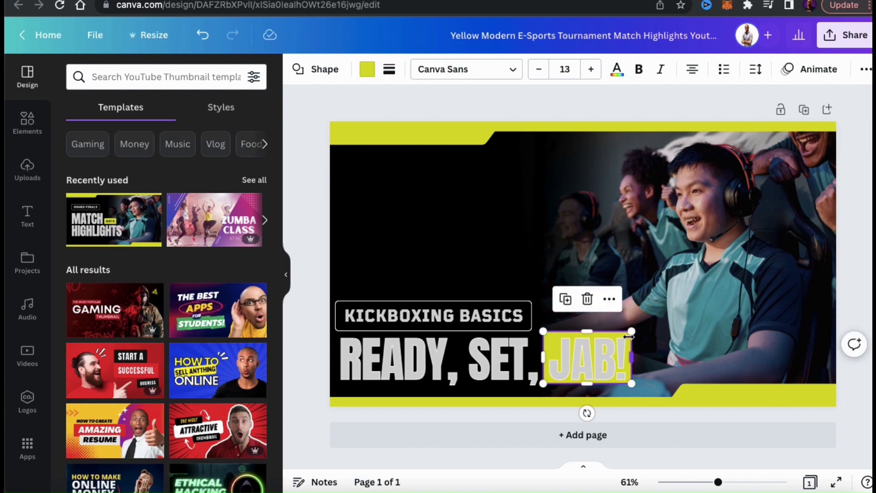
left_click(368, 75)
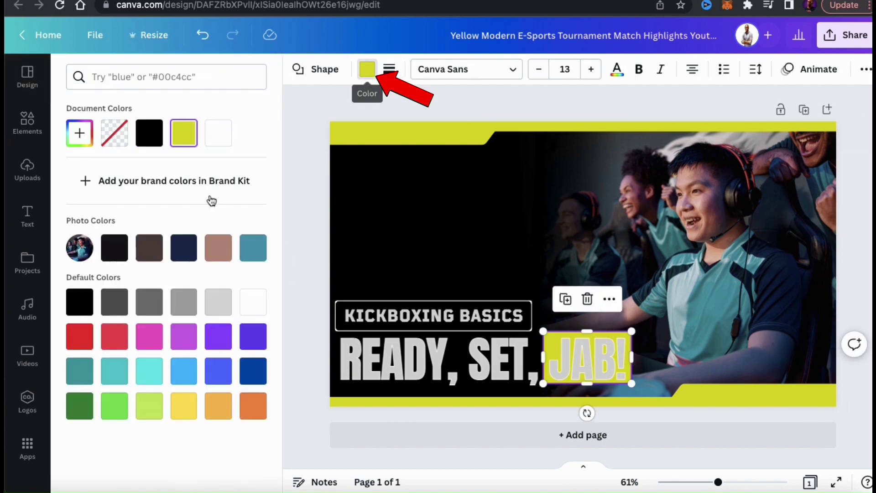
left_click(89, 337)
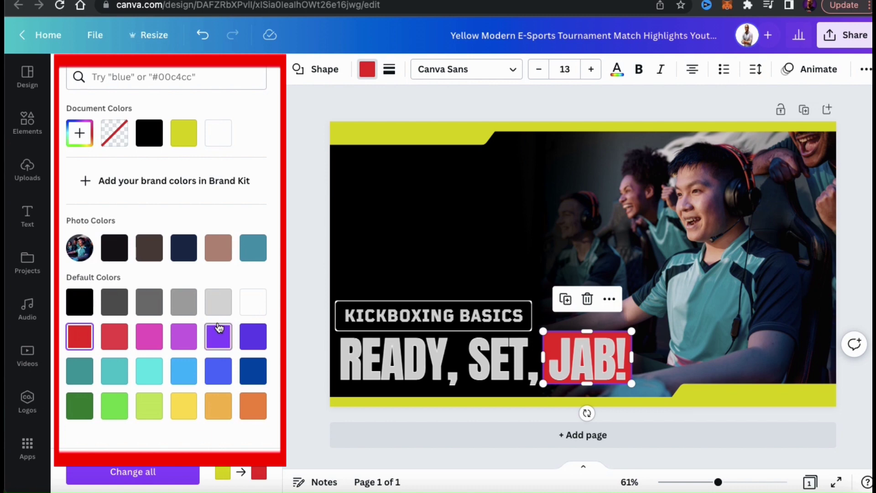
left_click(419, 143)
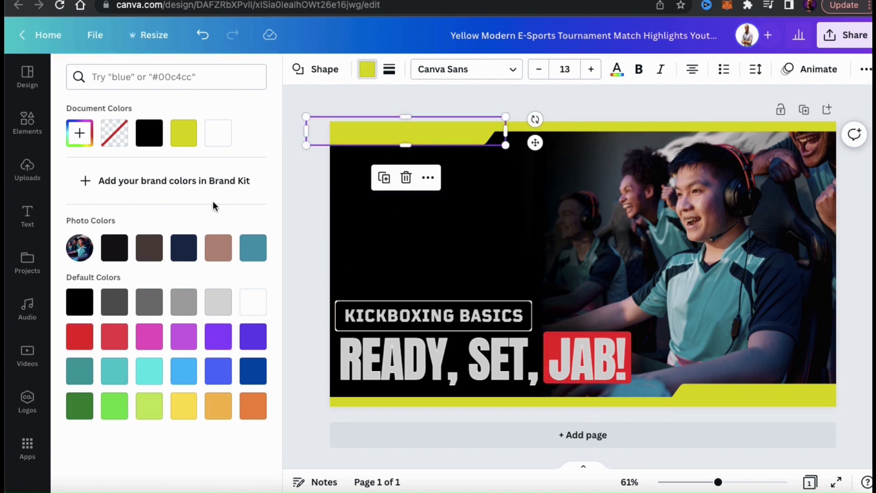
left_click(82, 340)
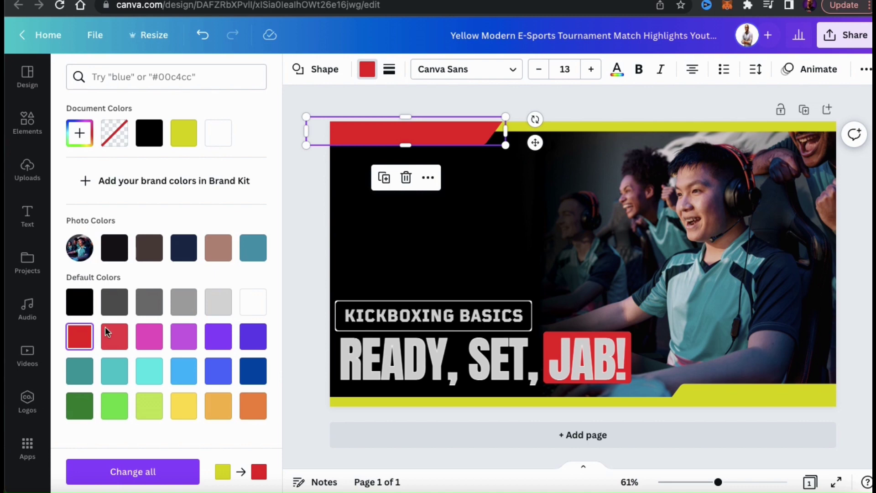
left_click(478, 404)
left_click(81, 336)
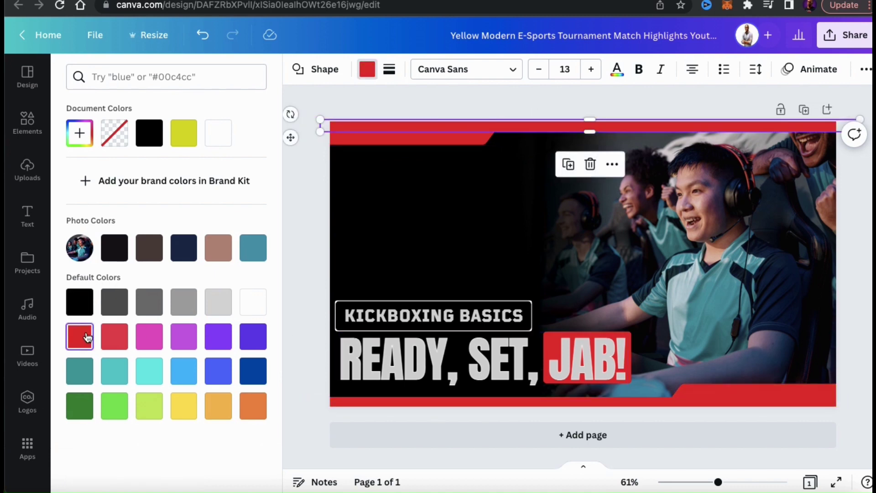
key("Escape")
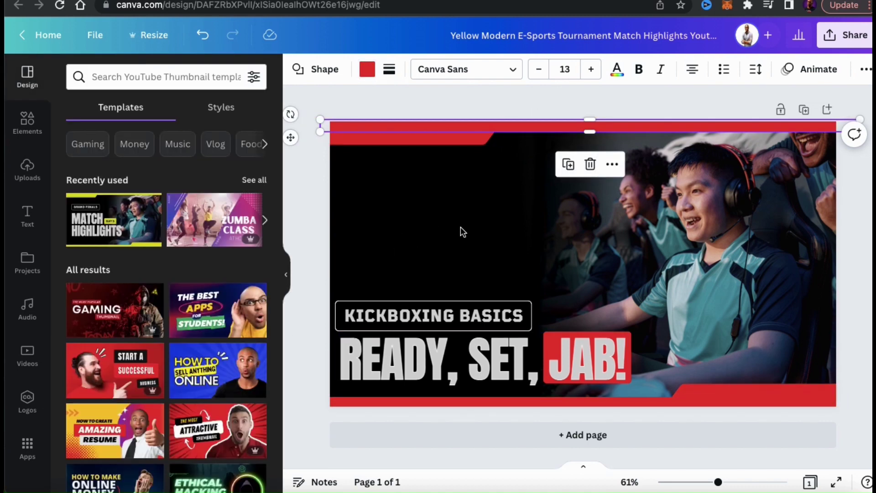
left_click(648, 221)
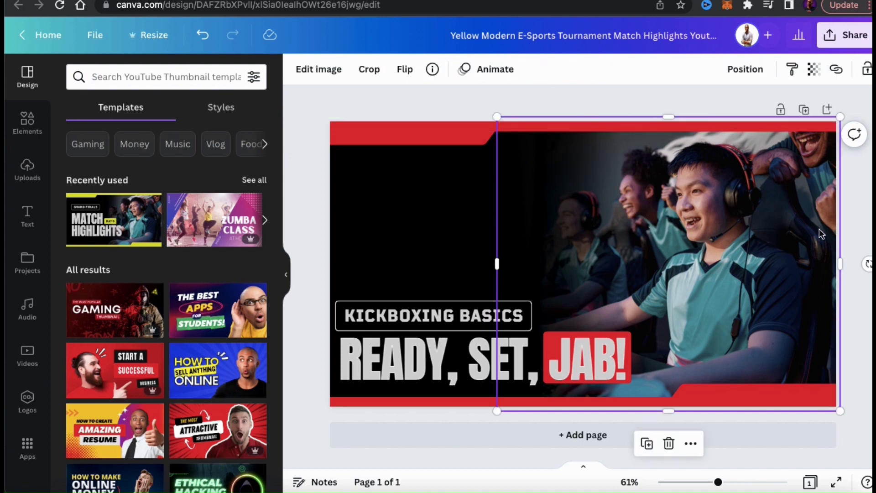
left_click(856, 212)
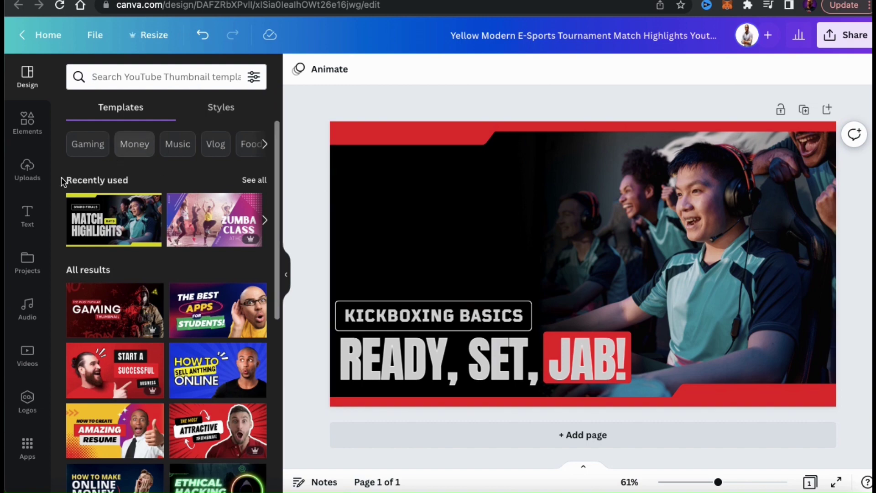
Upload the gym screenshot and drop it onto the gamer photo to replace it
left_click(37, 172)
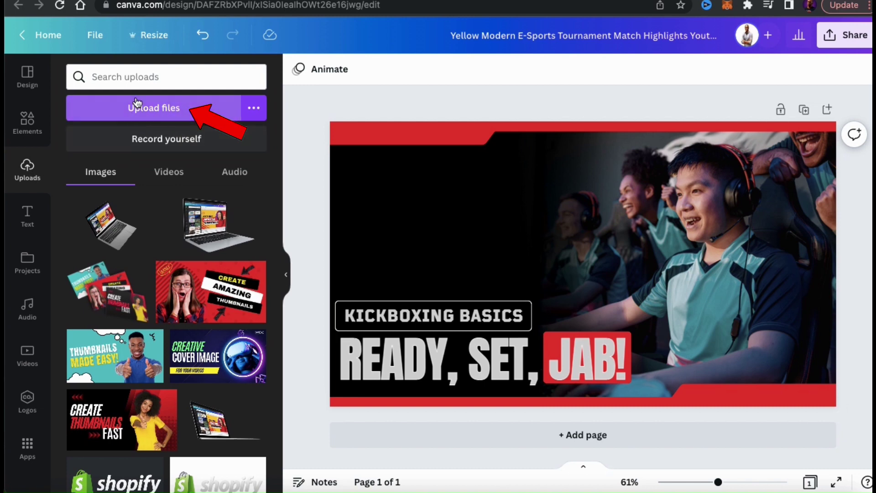
left_click(158, 115)
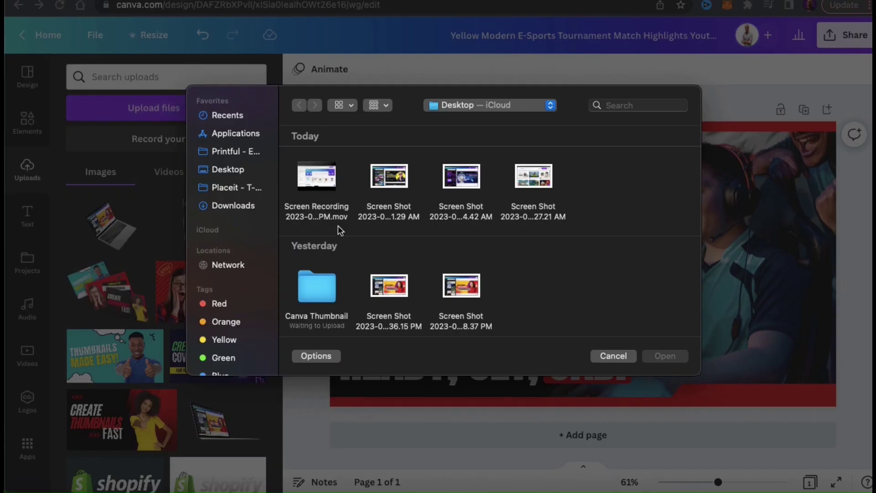
double_click(612, 180)
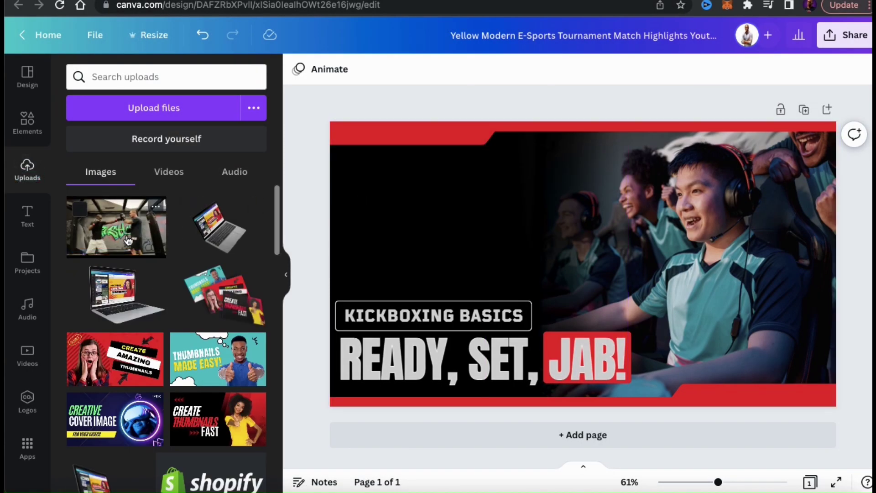
left_click_drag(129, 241, 681, 215)
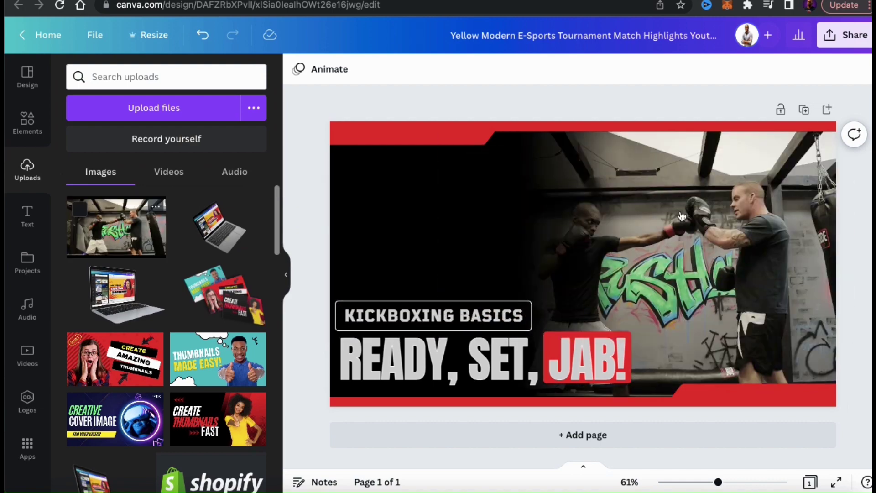
left_click(656, 202)
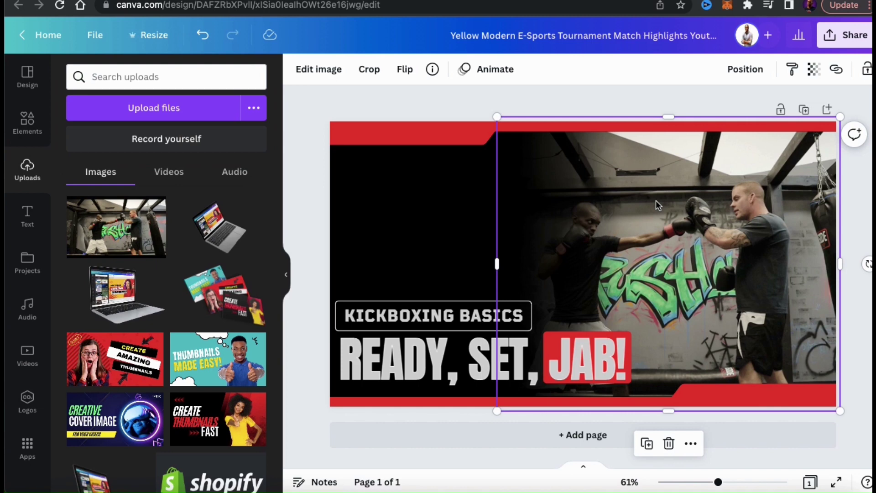
Crop the gym photo into an enlarged close-up framing one boxer
left_click(656, 200)
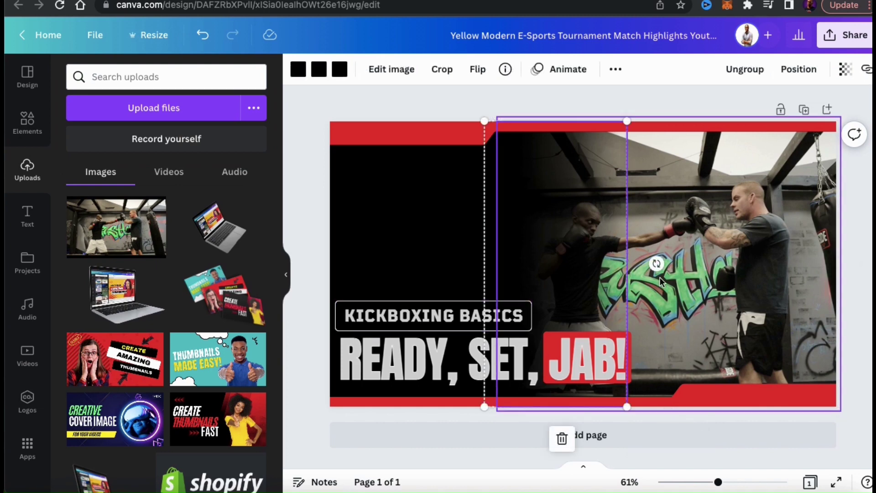
double_click(689, 259)
left_click_drag(724, 215, 777, 216)
left_click_drag(490, 118, 328, 60)
mouse_move(547, 239)
left_mouse_down()
mouse_move(536, 242)
mouse_move(535, 231)
left_mouse_up()
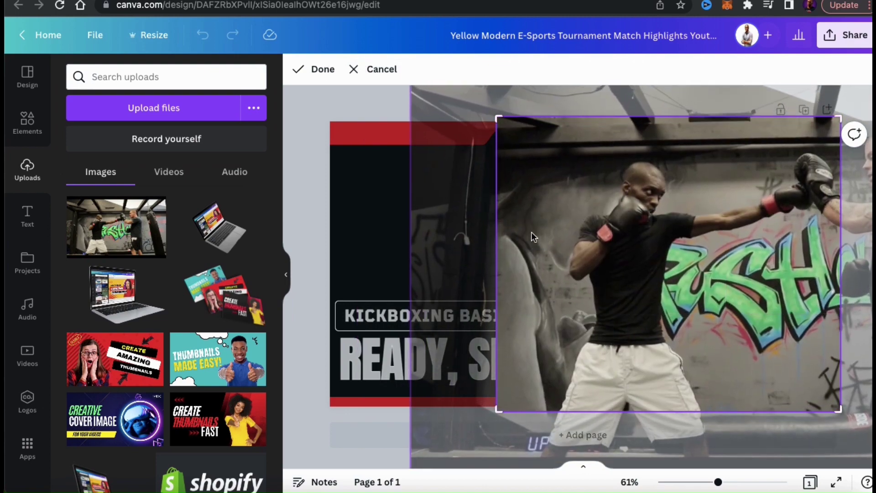
left_click(323, 206)
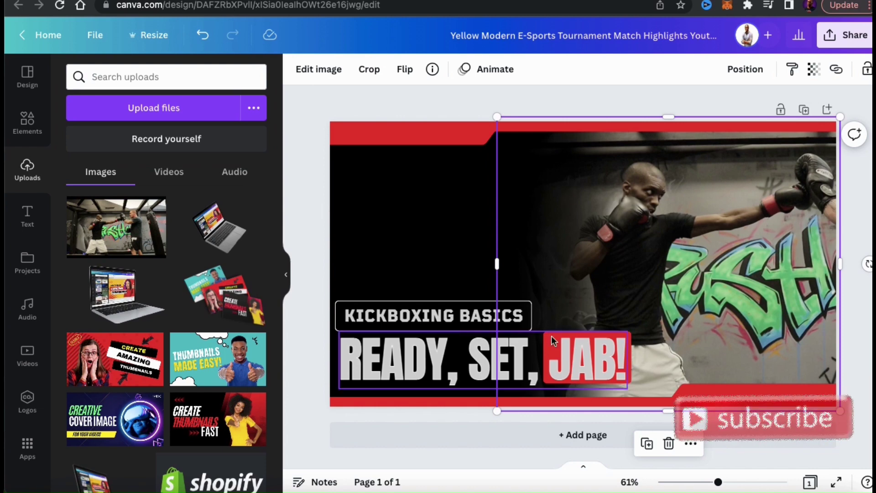
Move the KICKBOXING BASICS label up to the top left of the thumbnail
left_click(452, 349)
left_click_drag(431, 309, 434, 179)
left_click_drag(389, 331, 388, 327)
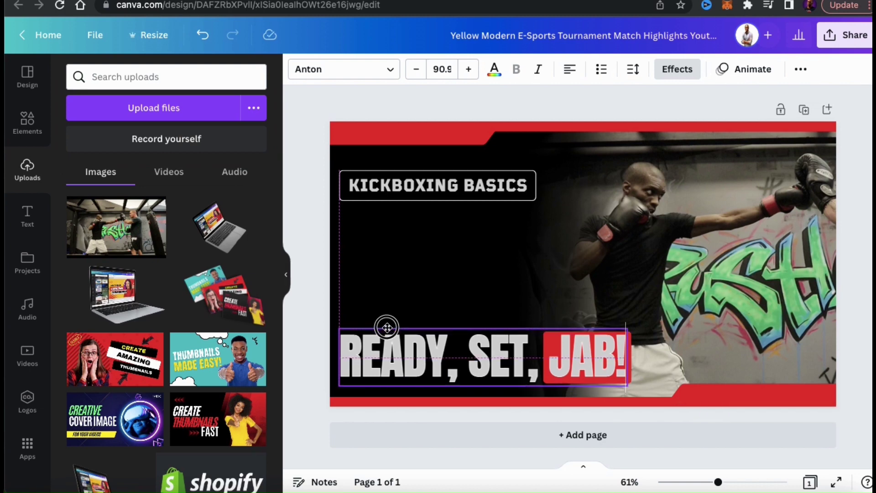
Replace the headline's Splice effect with a Shadow effect
left_click_drag(388, 328, 387, 327)
left_click_drag(387, 327, 387, 329)
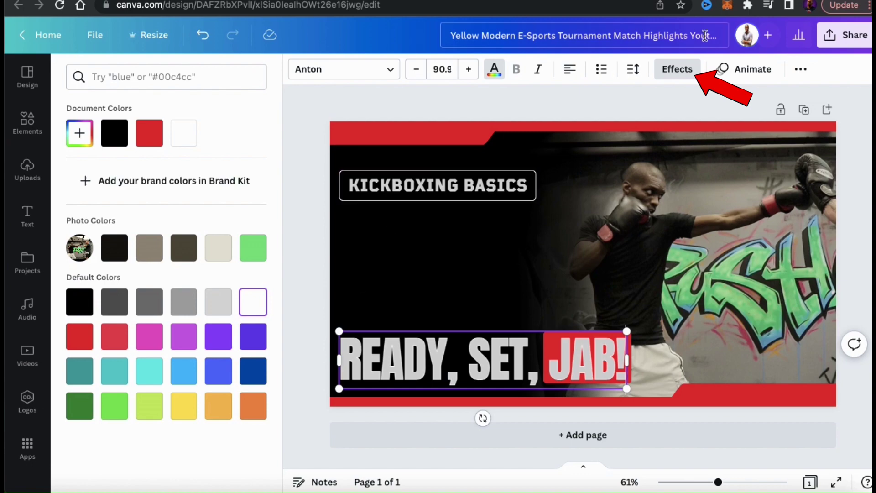
left_click(678, 71)
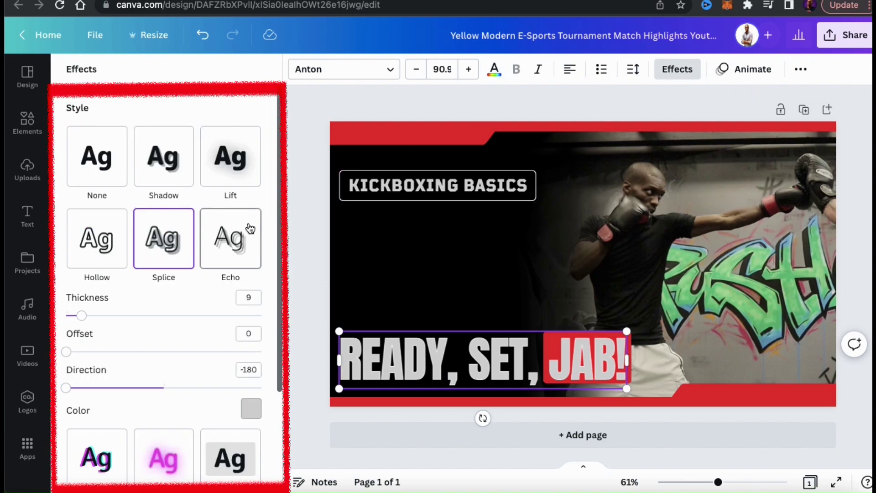
left_click(109, 180)
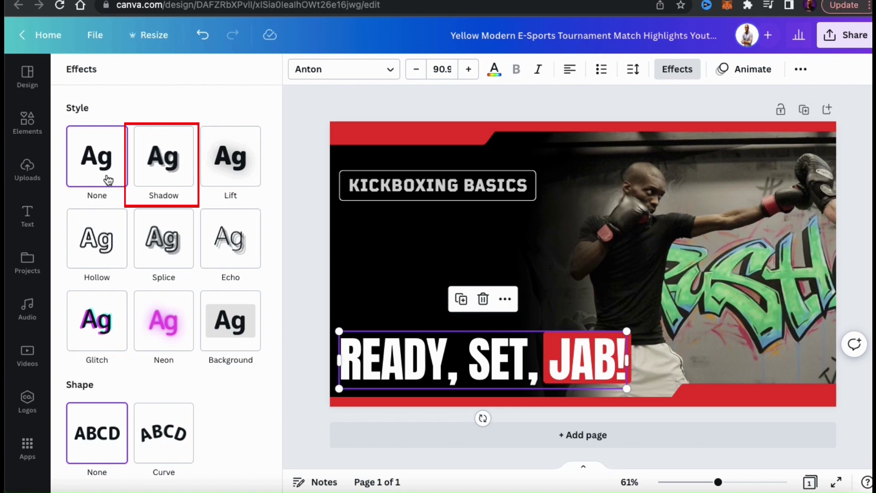
left_click(169, 175)
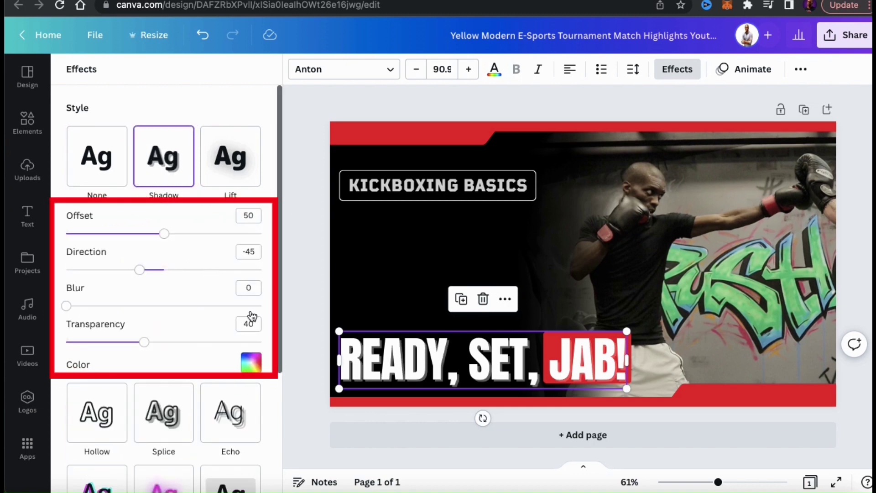
Set the shadow to black with transparency 72, blur 79 and offset 84
left_click(251, 364)
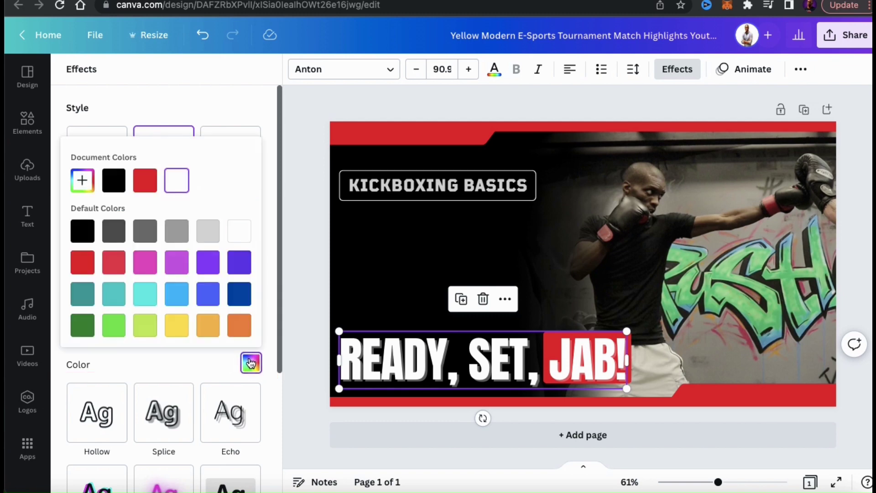
left_click(83, 232)
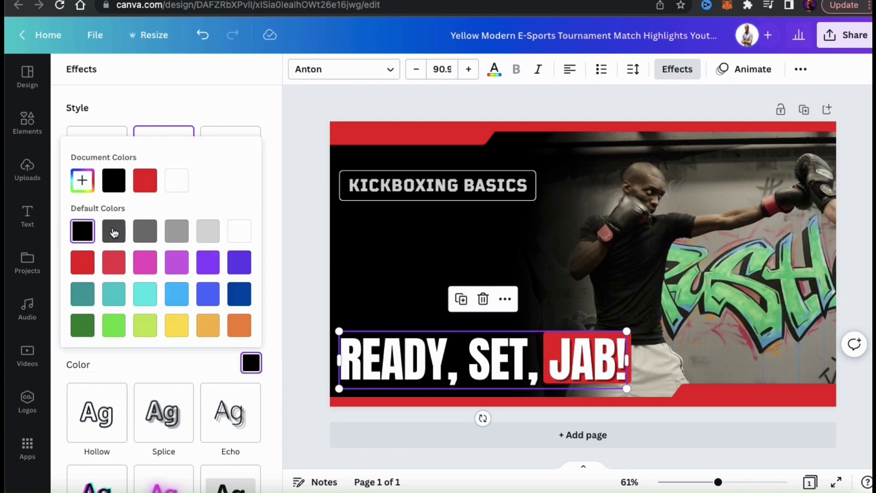
left_click(239, 112)
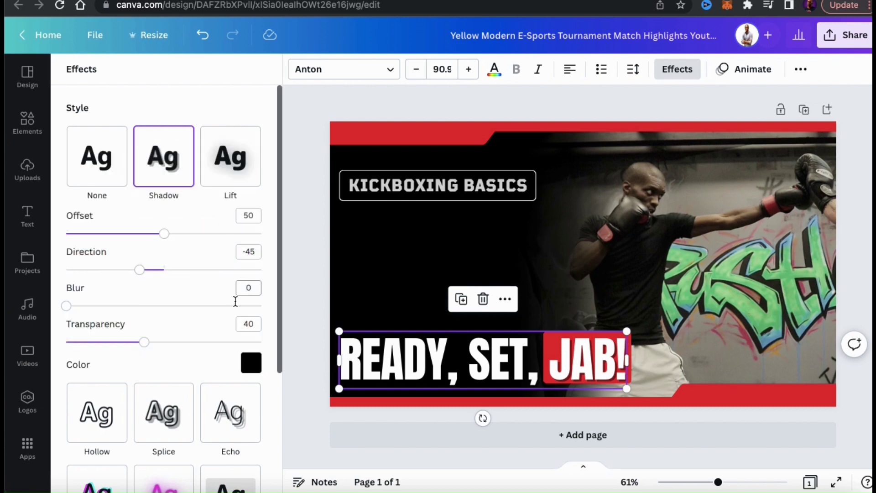
left_click_drag(144, 342, 206, 342)
left_click_drag(68, 307, 219, 307)
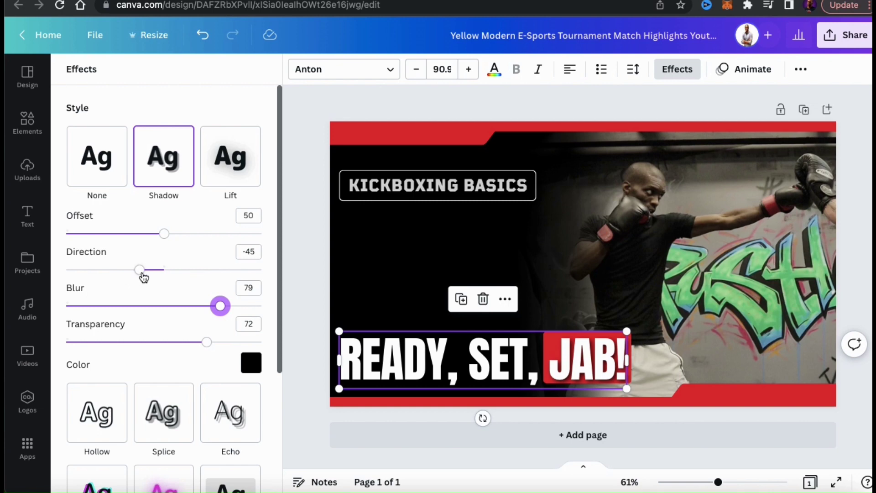
left_click_drag(165, 234, 231, 234)
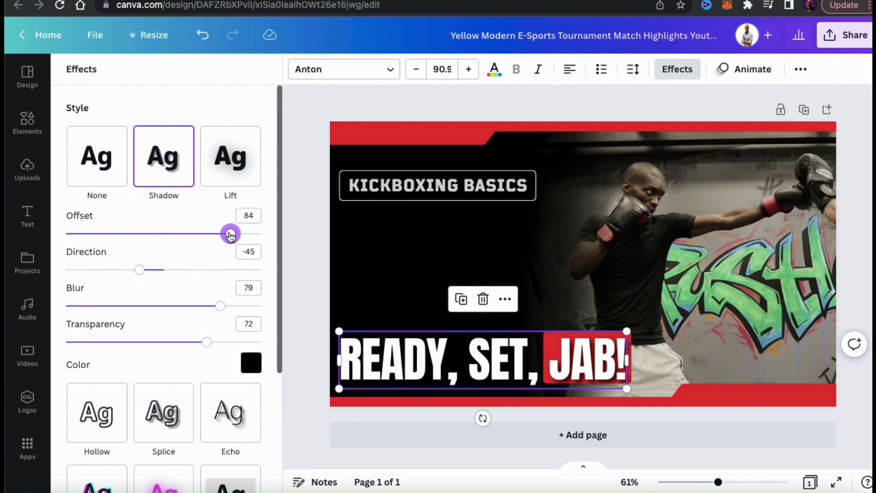
left_click(648, 313)
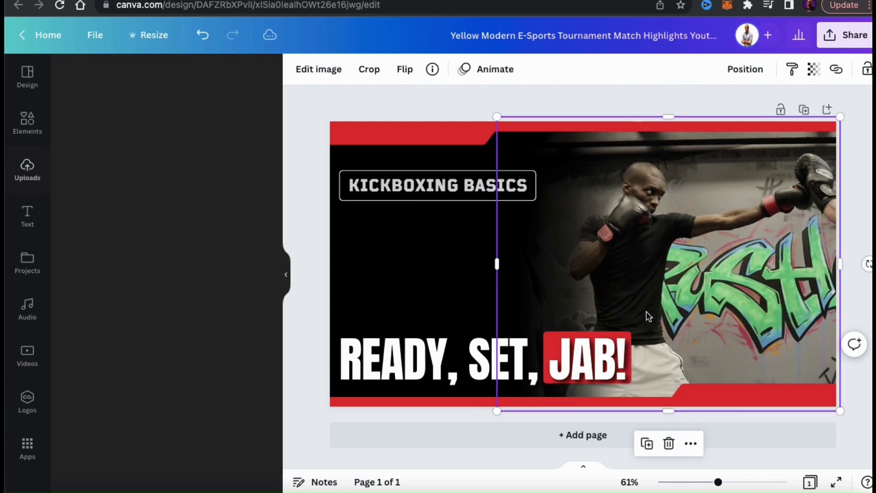
Slightly enlarge the red box behind JAB! and select the KICKBOXING BASICS label
left_click(628, 336)
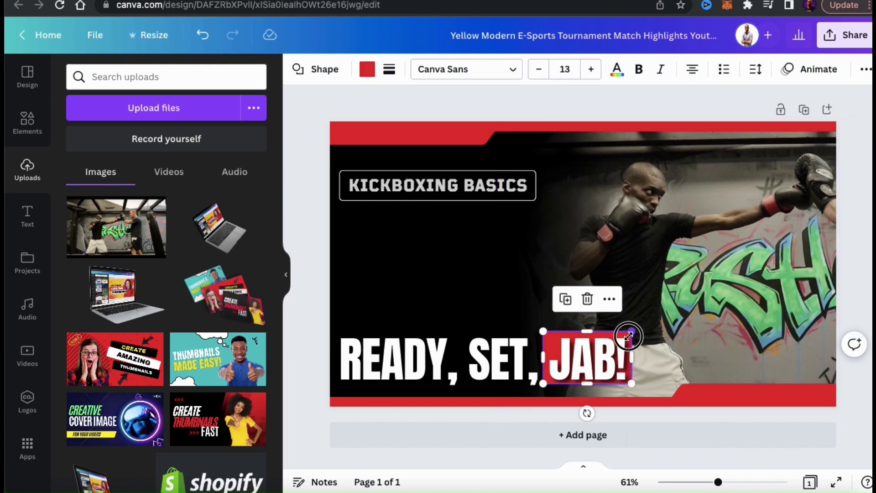
left_click_drag(632, 383, 636, 385)
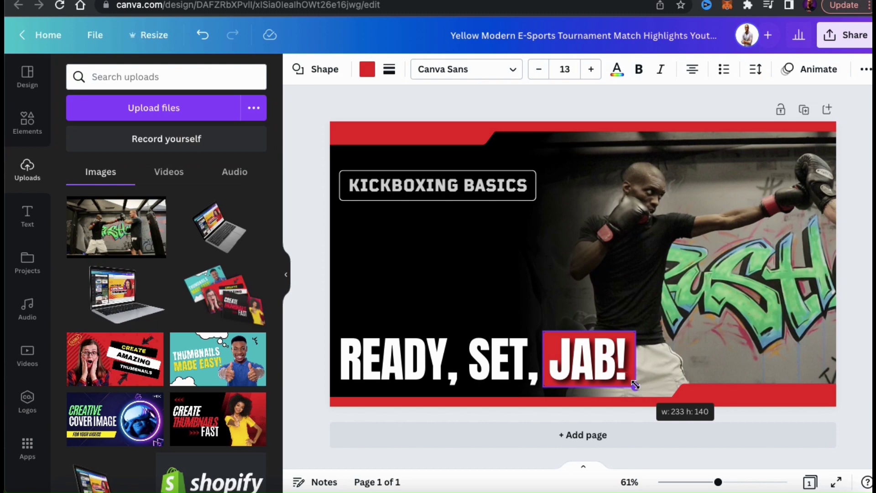
left_click_drag(635, 385, 635, 385)
left_click(438, 313)
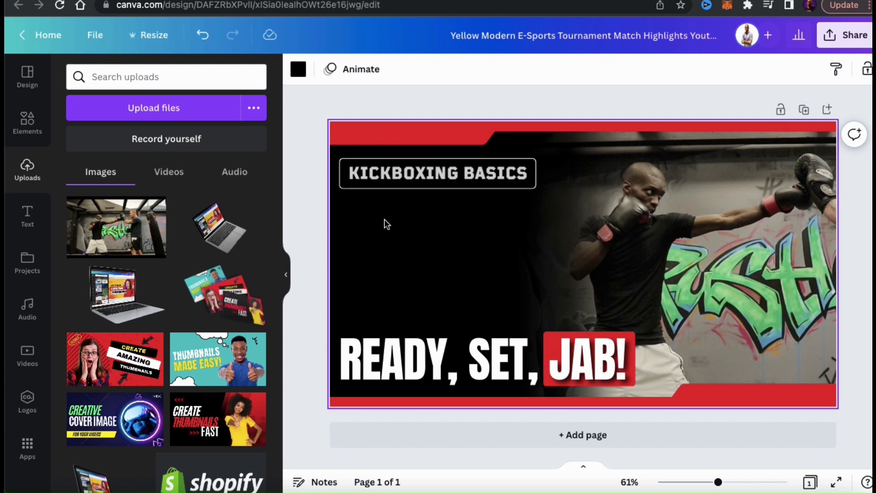
left_click(398, 176)
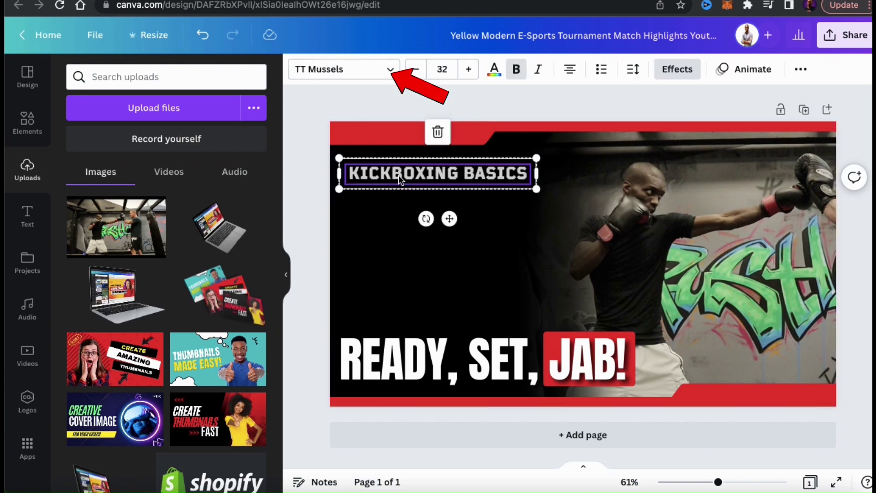
Try Canva Sans, TT Chocolates and Telegraf on the KICKBOXING BASICS label, then settle on DM Sans
left_click(391, 73)
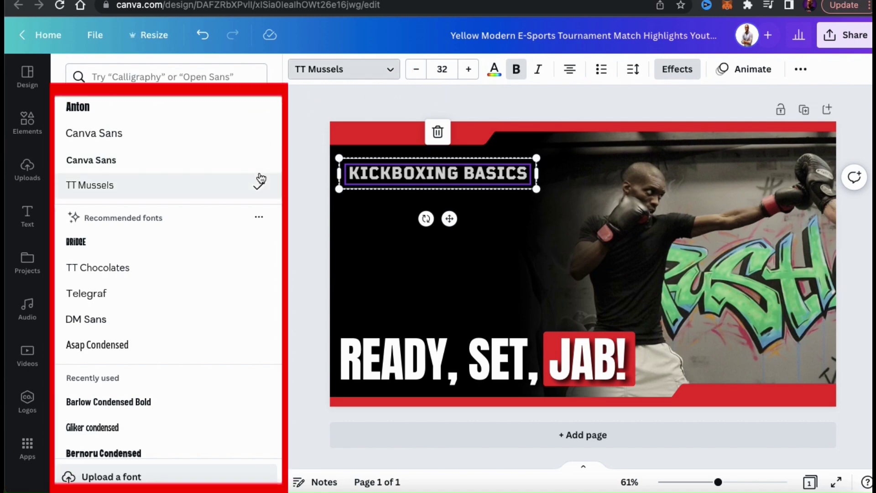
left_click(245, 163)
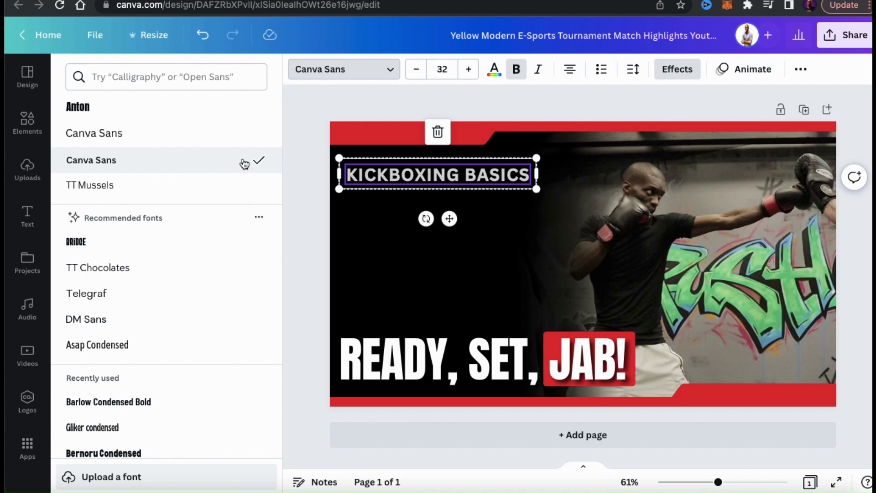
left_click(210, 271)
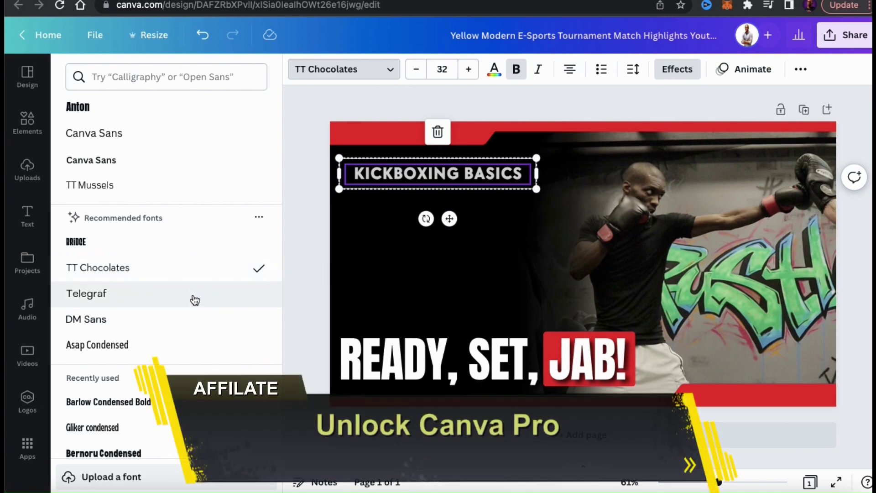
left_click(195, 300)
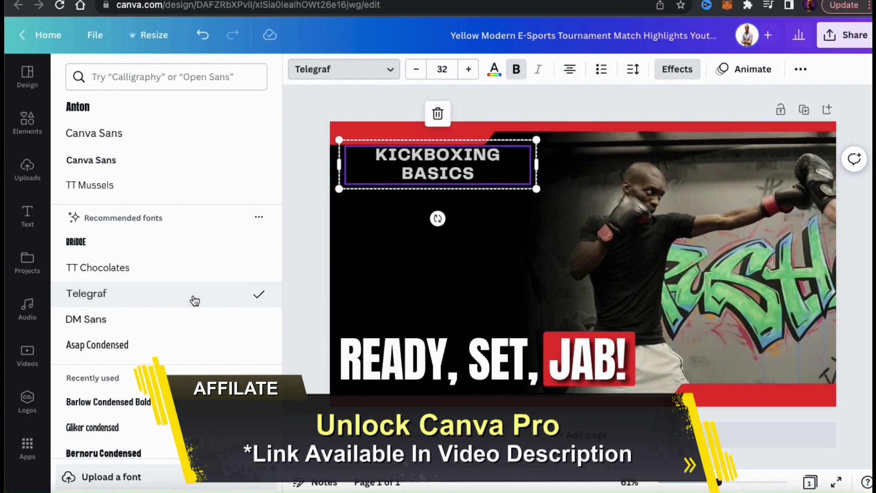
left_click(185, 322)
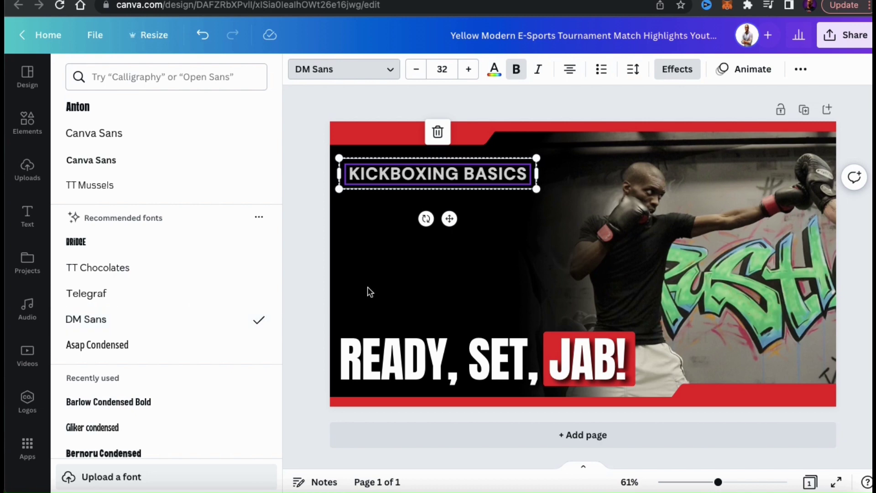
left_click(499, 259)
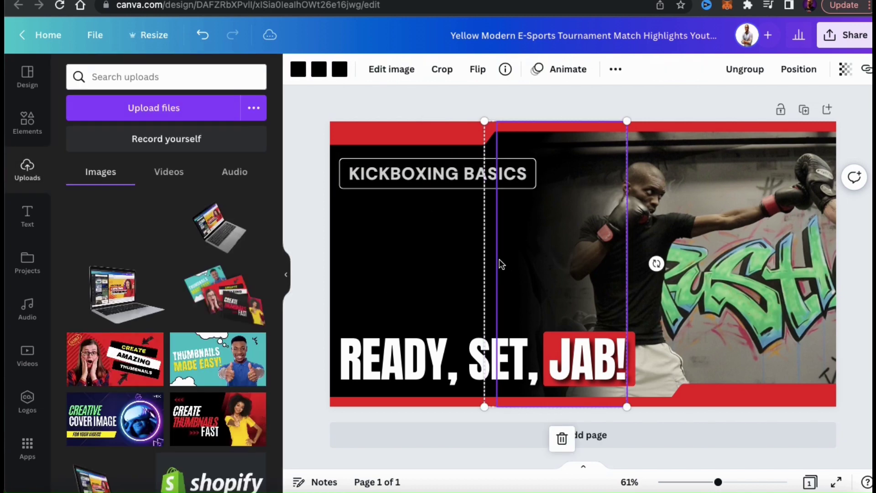
left_click(439, 269)
Search Elements graphics for 'background graphics' and add the green halftone dot graphic
left_click(306, 156)
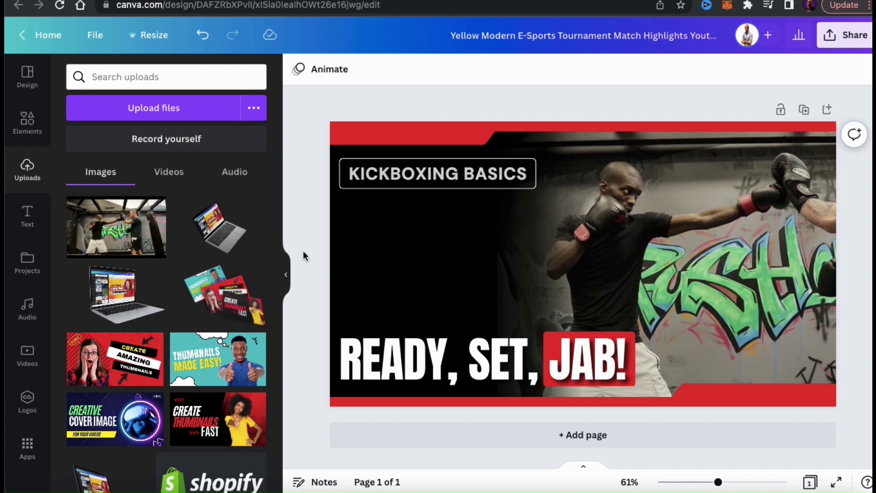
left_click(33, 128)
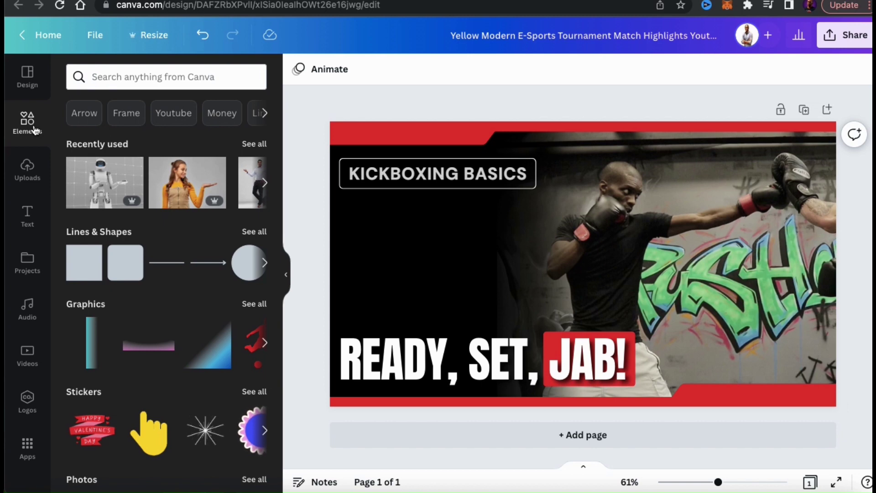
left_click(114, 81)
type("backg")
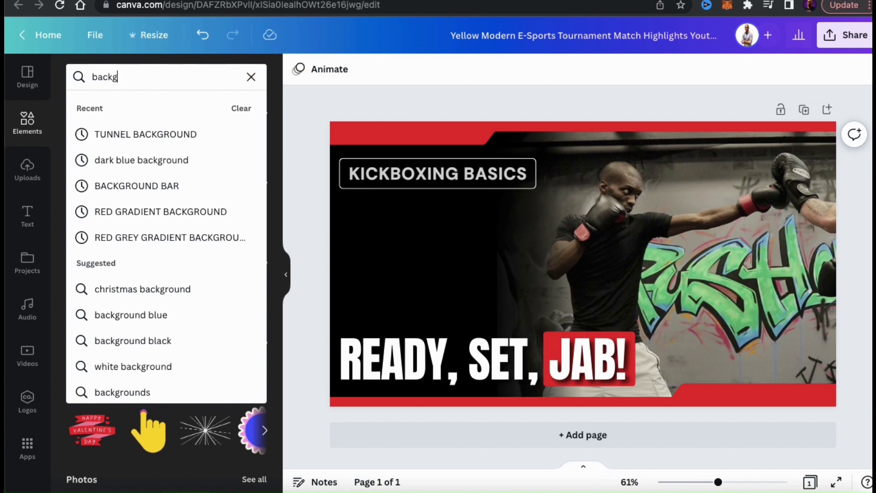
type("round gr")
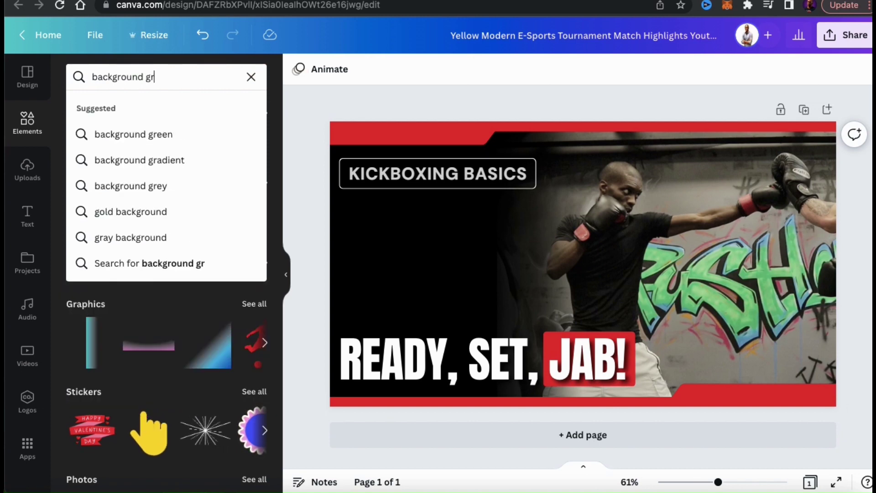
type("aphics")
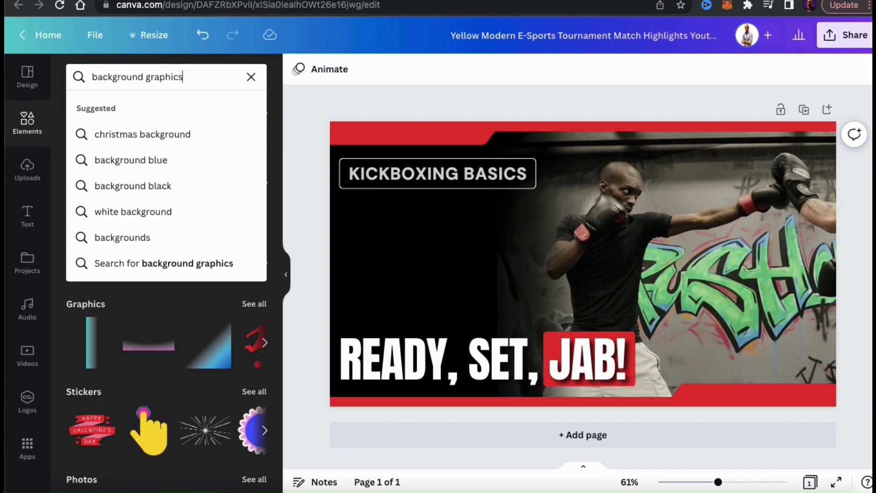
key("Return")
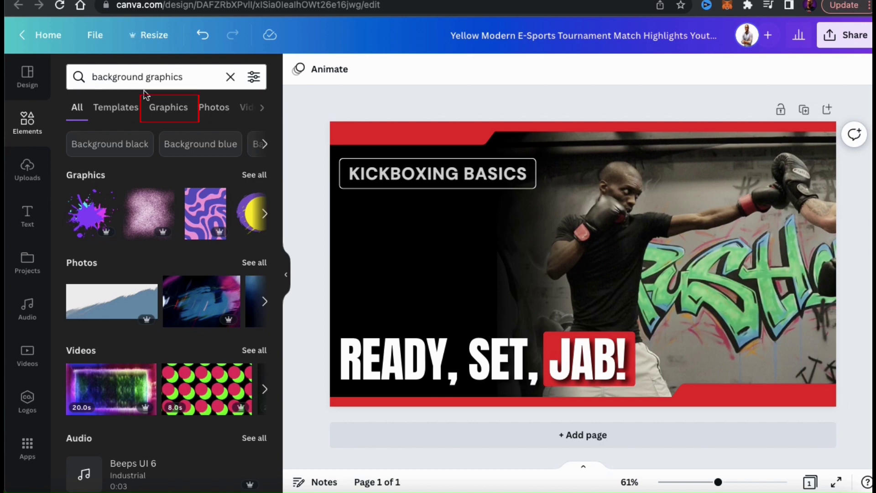
left_click(168, 109)
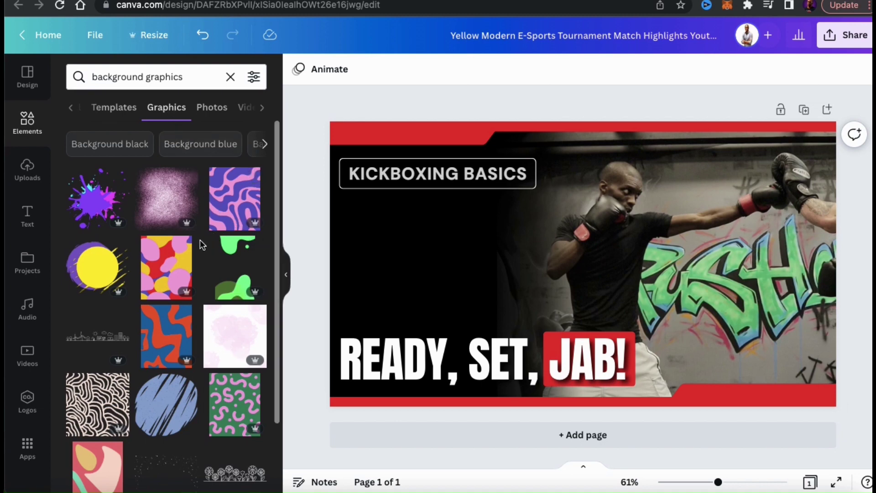
scroll(200, 240, "down", 3)
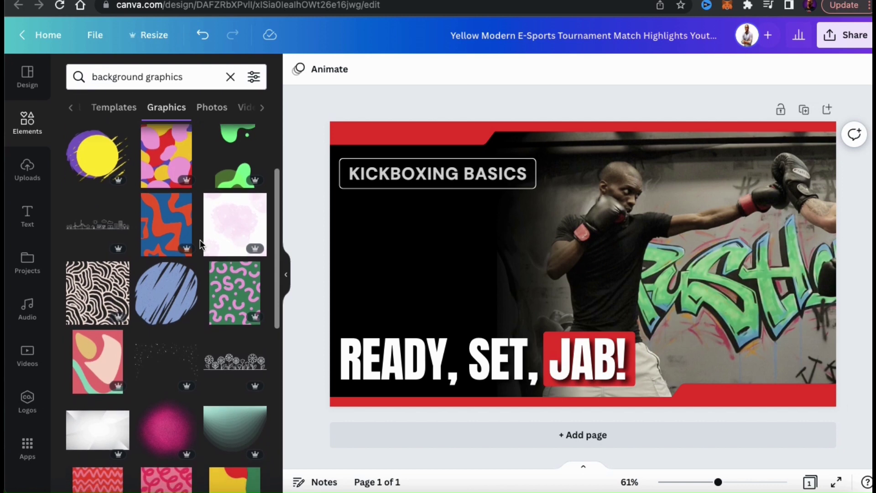
scroll(199, 239, "down", 1)
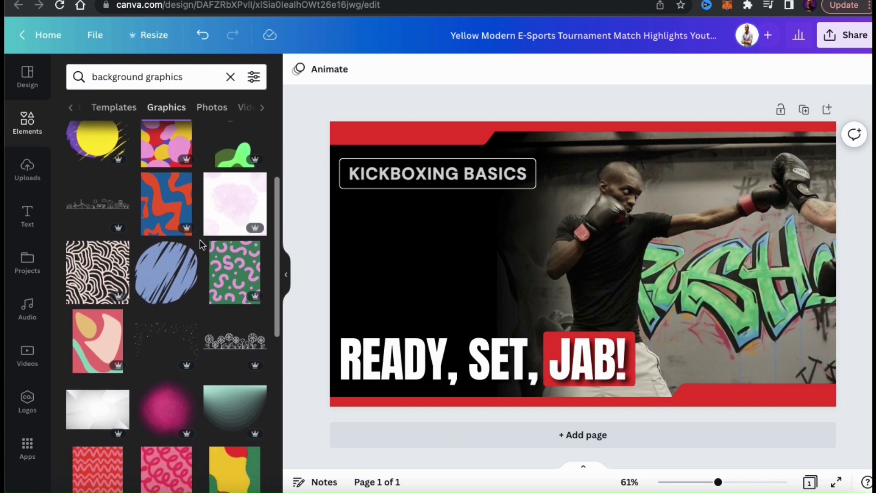
scroll(200, 240, "down", 4)
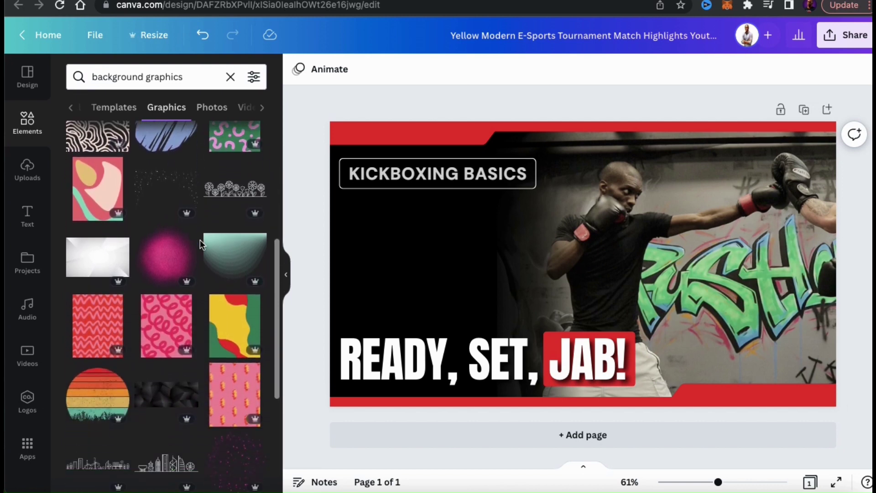
scroll(200, 240, "down", 2)
scroll(200, 240, "down", 1)
scroll(200, 239, "down", 1)
scroll(200, 240, "down", 1)
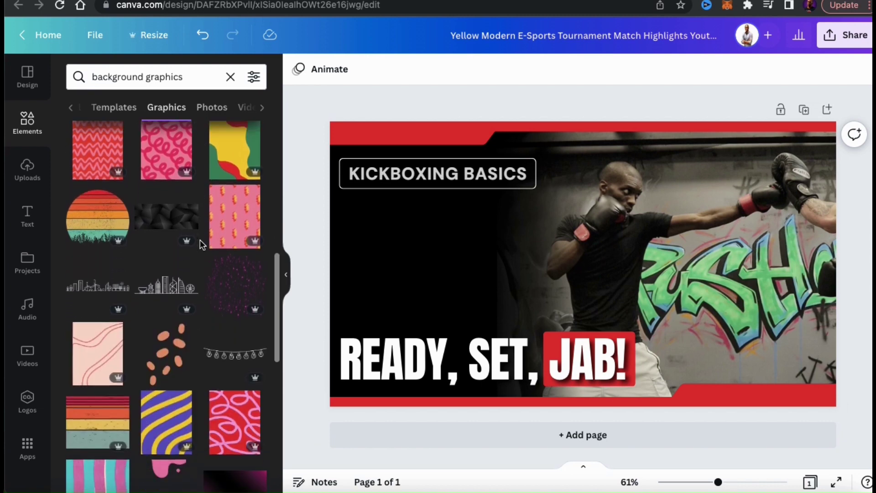
scroll(200, 240, "down", 3)
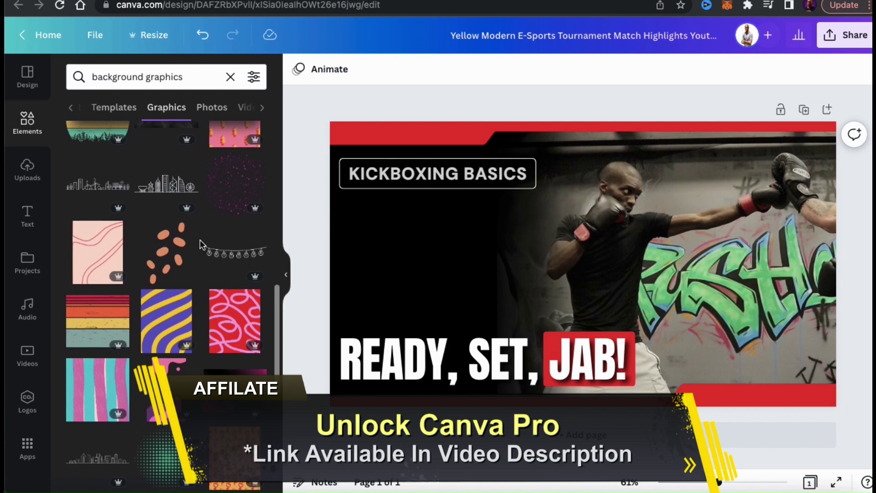
scroll(200, 240, "down", 3)
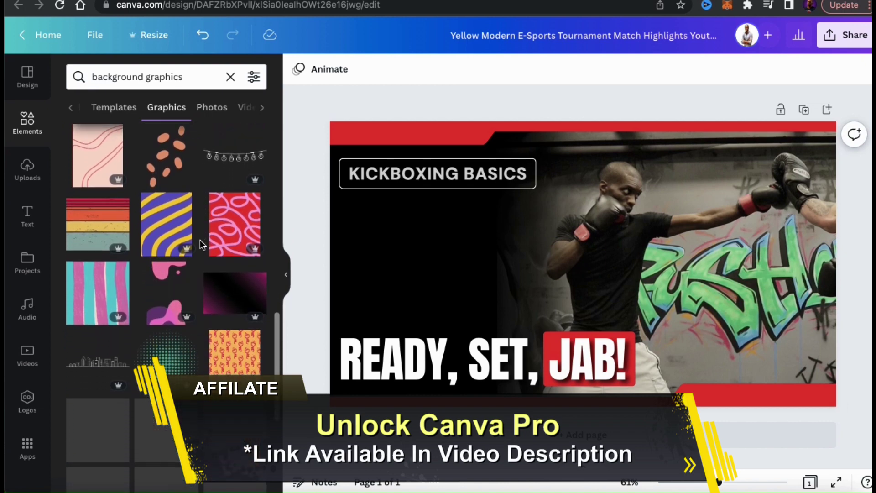
scroll(199, 239, "down", 2)
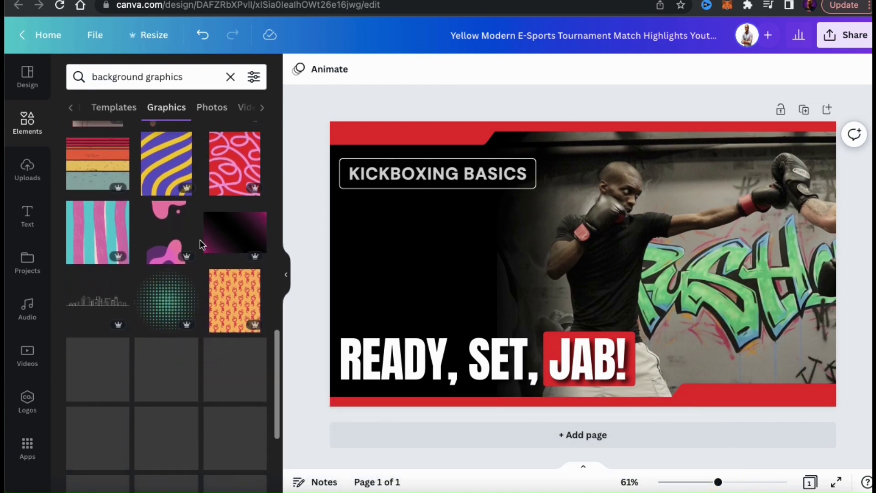
left_click(174, 297)
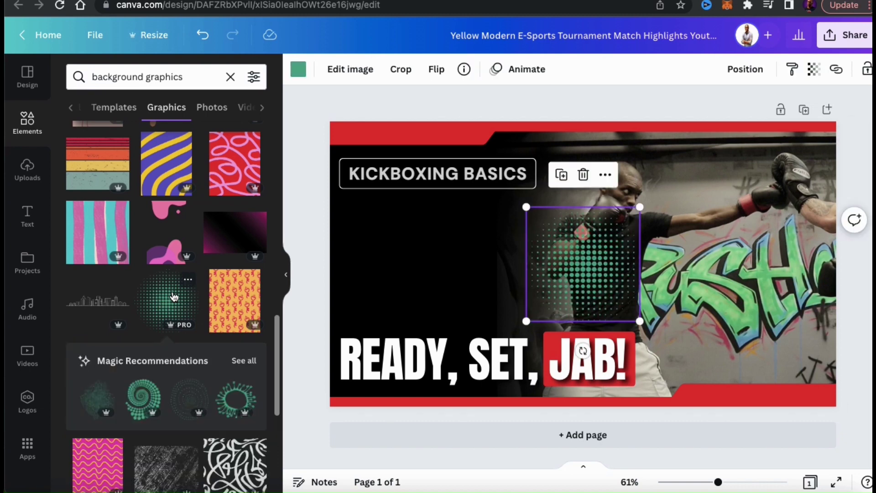
Enlarge the halftone graphic, place it partly off the left edge, and set transparency to 40
left_click_drag(588, 278, 367, 270)
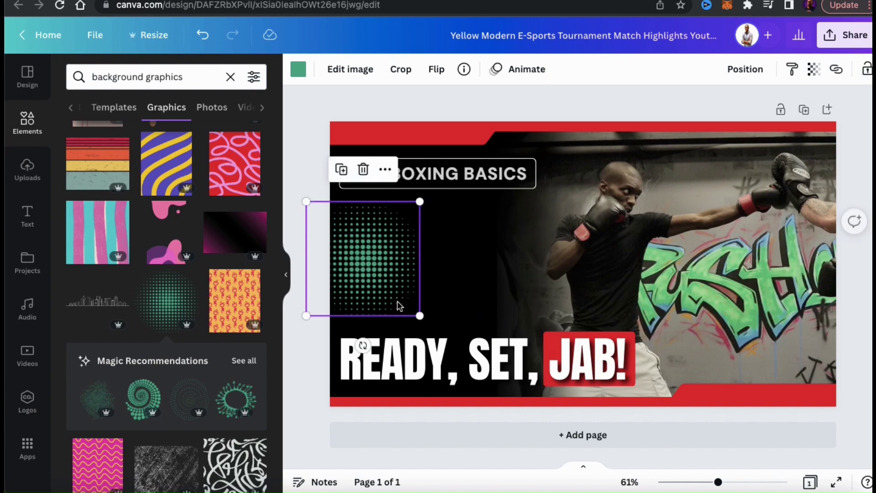
left_click_drag(418, 316, 445, 341)
left_click_drag(388, 274, 346, 262)
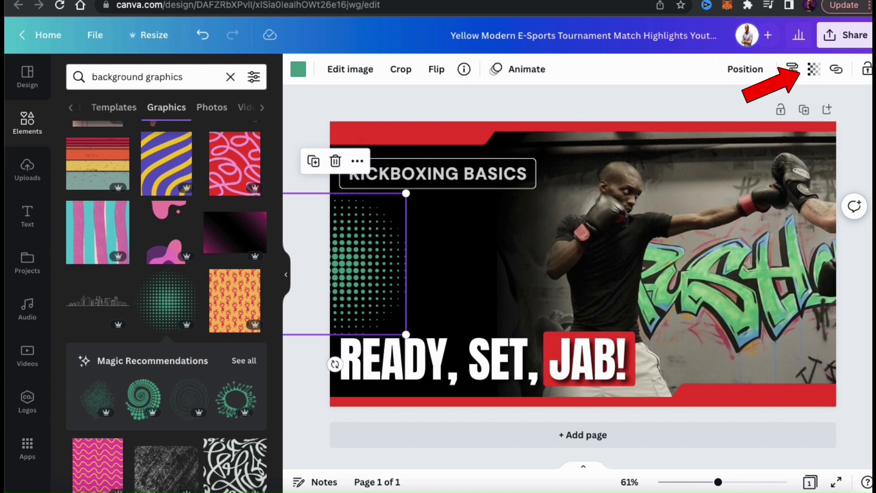
left_click(812, 69)
left_click_drag(814, 121, 740, 120)
left_click(656, 111)
left_click(656, 111)
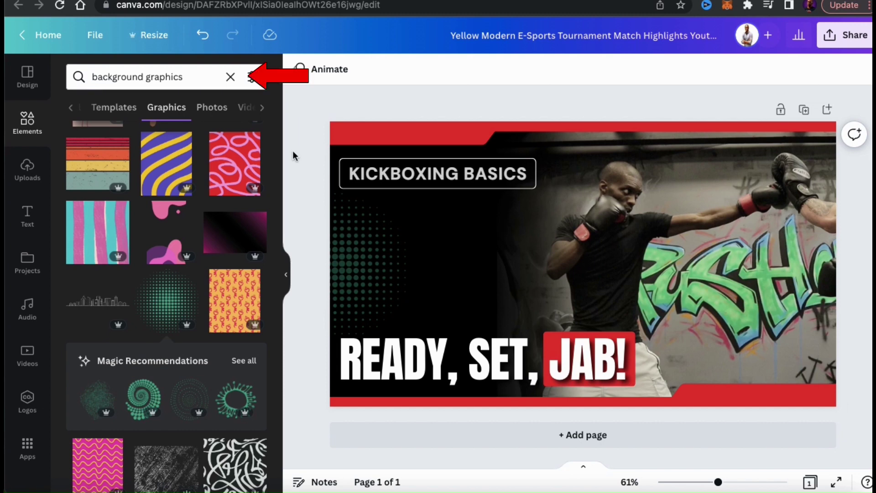
Search Elements for 'boxing' and add the red boxing glove graphic
double_click(197, 76)
key("ctrl+a")
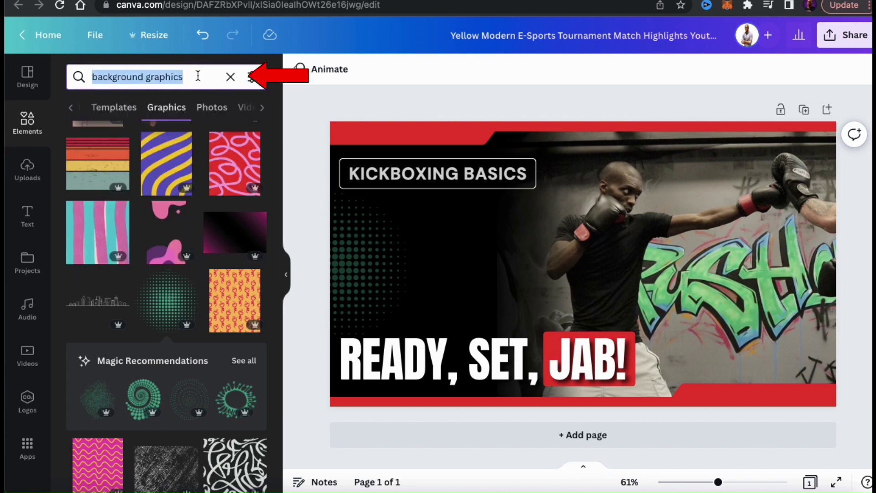
type("boxin")
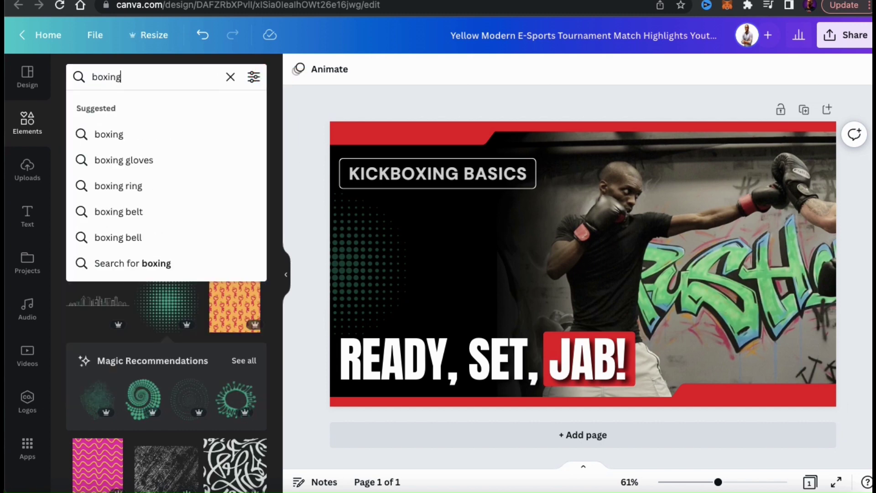
type("g")
key("Return")
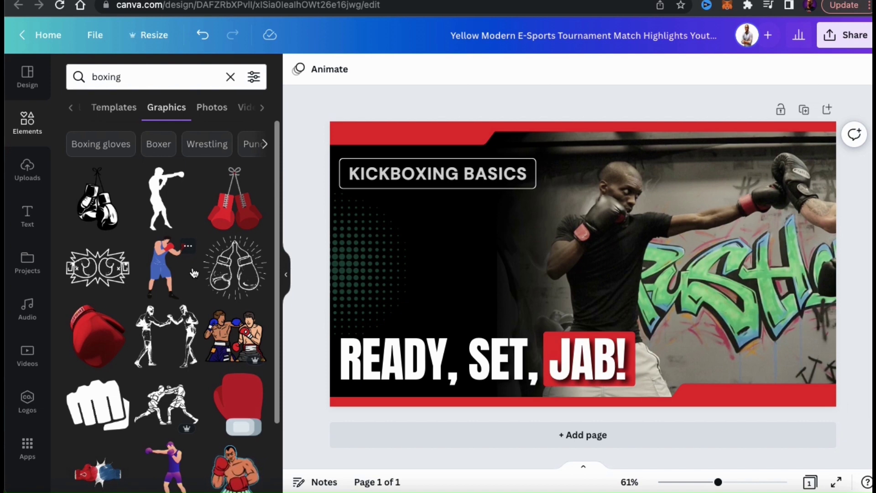
scroll(194, 272, "down", 7)
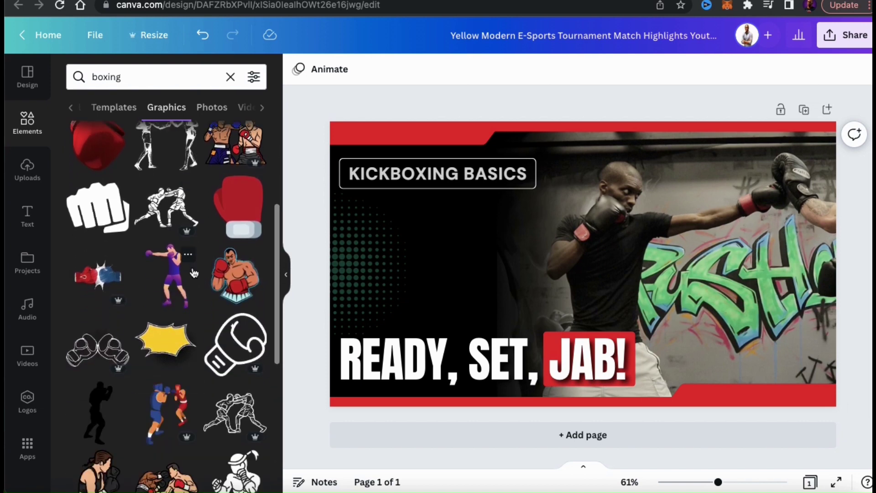
scroll(194, 273, "down", 4)
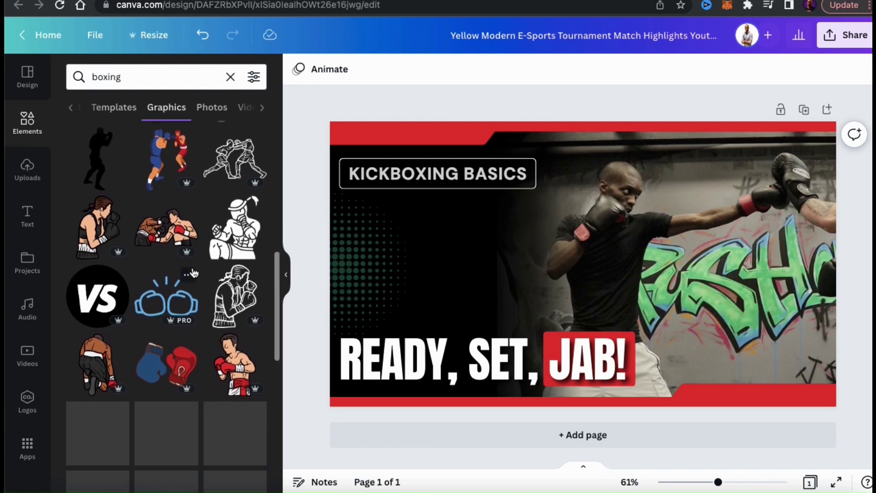
scroll(194, 273, "down", 1)
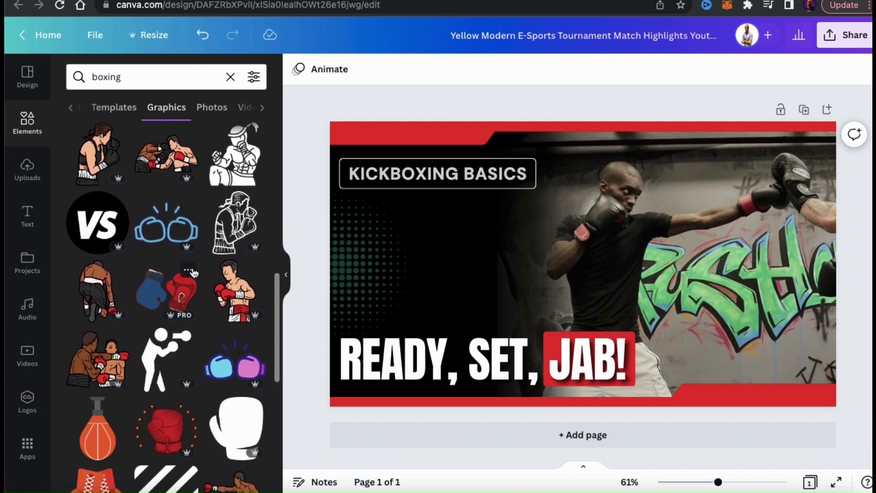
scroll(194, 272, "down", 4)
scroll(194, 273, "down", 3)
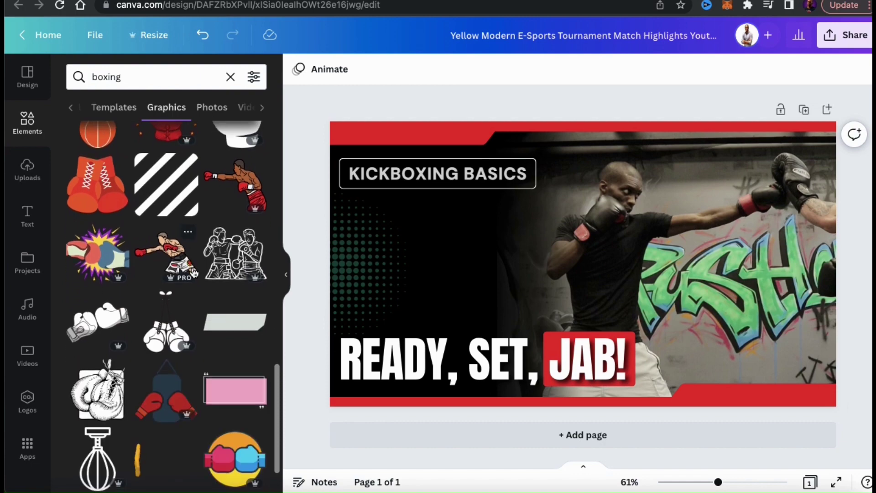
scroll(194, 272, "down", 2)
scroll(195, 273, "up", 20)
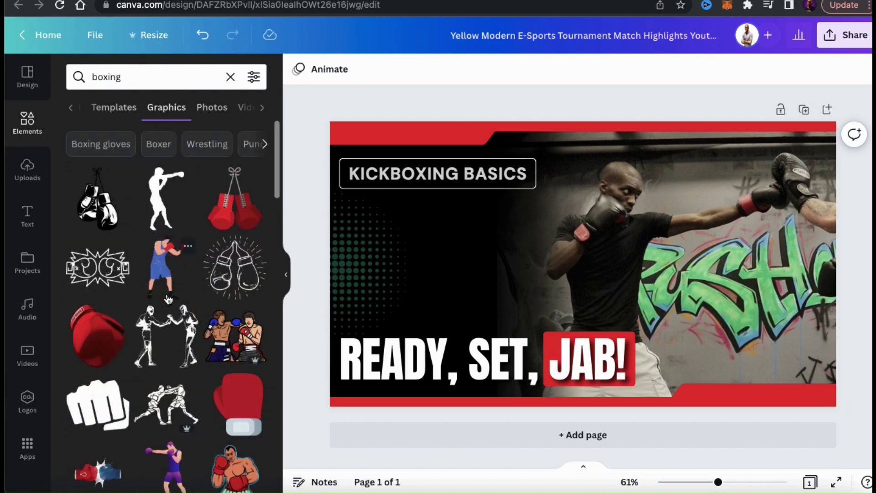
left_click(110, 348)
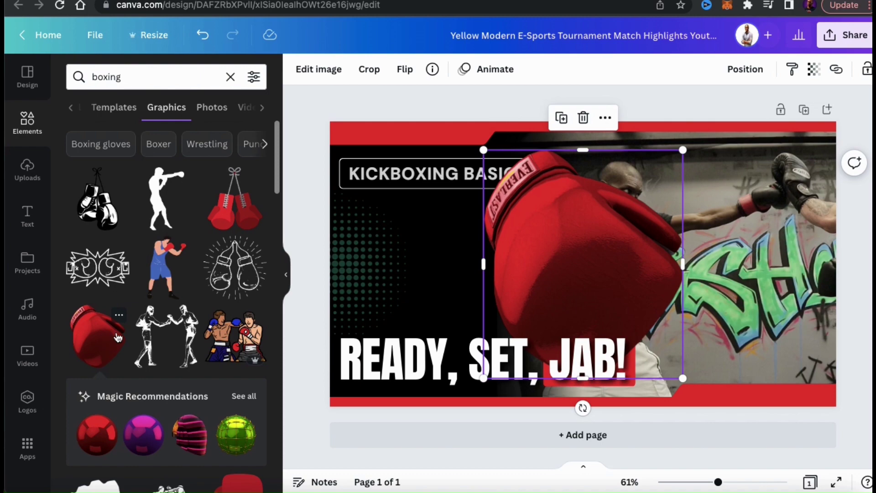
Shrink the glove and place it on the left side below the title
left_click_drag(683, 378, 591, 315)
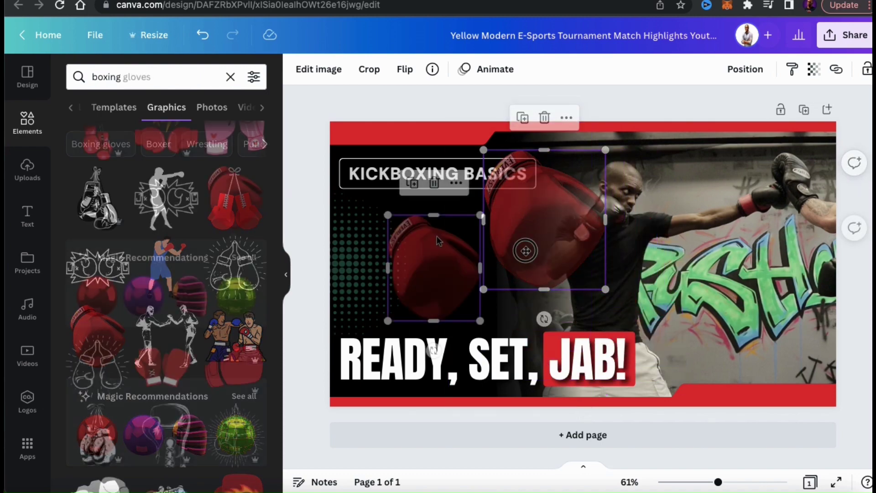
left_click_drag(444, 233, 443, 233)
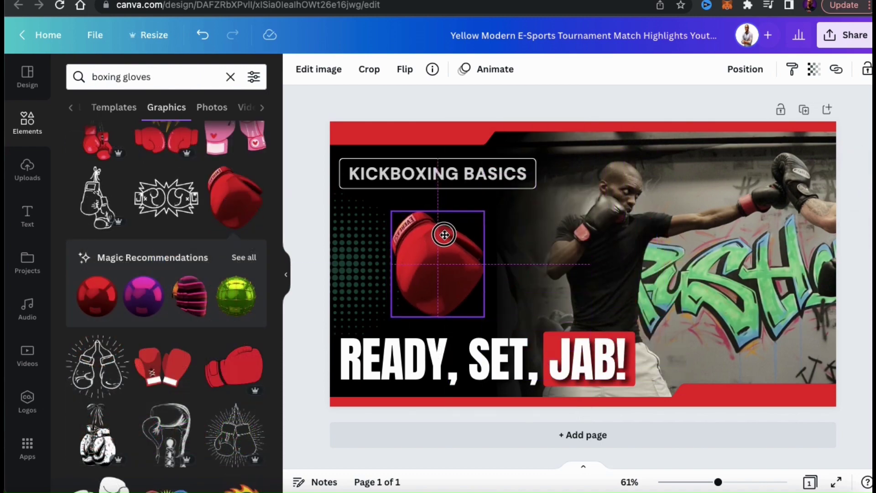
left_click(713, 280)
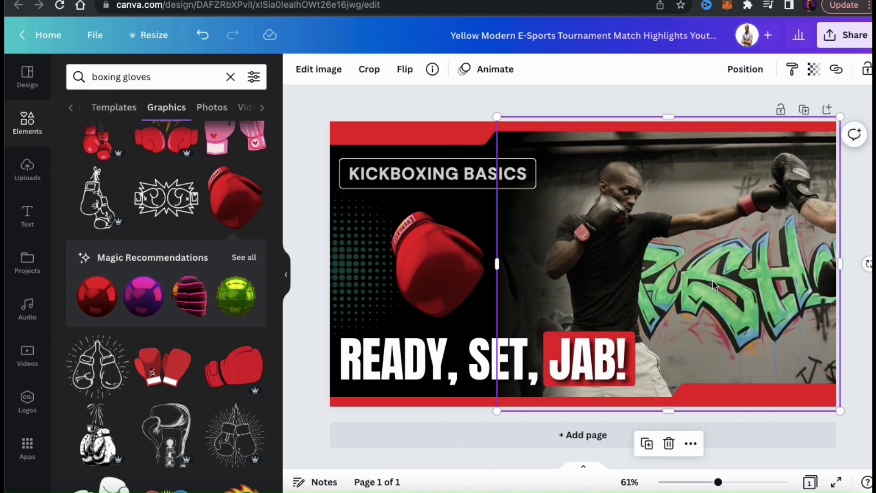
left_click(865, 308)
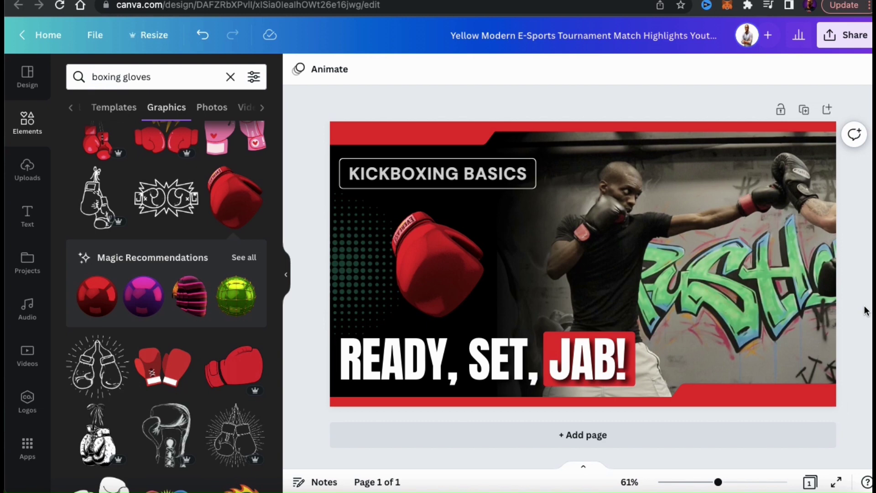
Open the boxer photo's adjustments and set contrast to 5 and saturation to 24
left_click(779, 261)
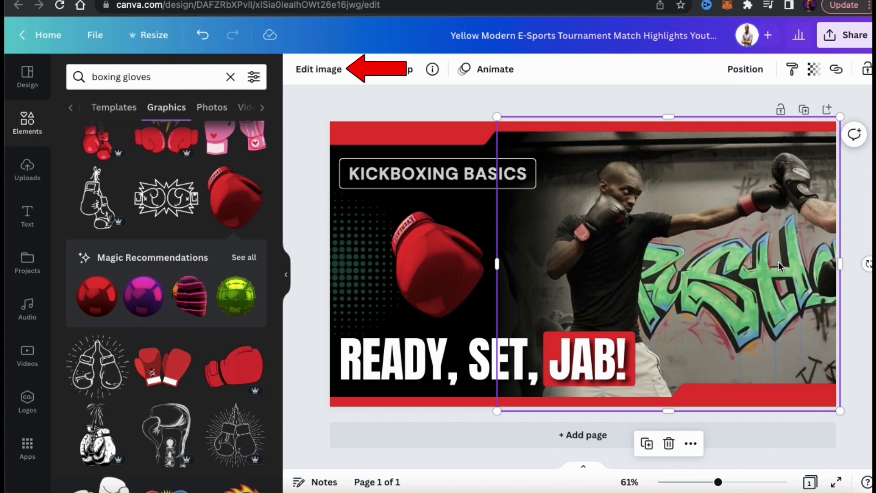
left_click(321, 70)
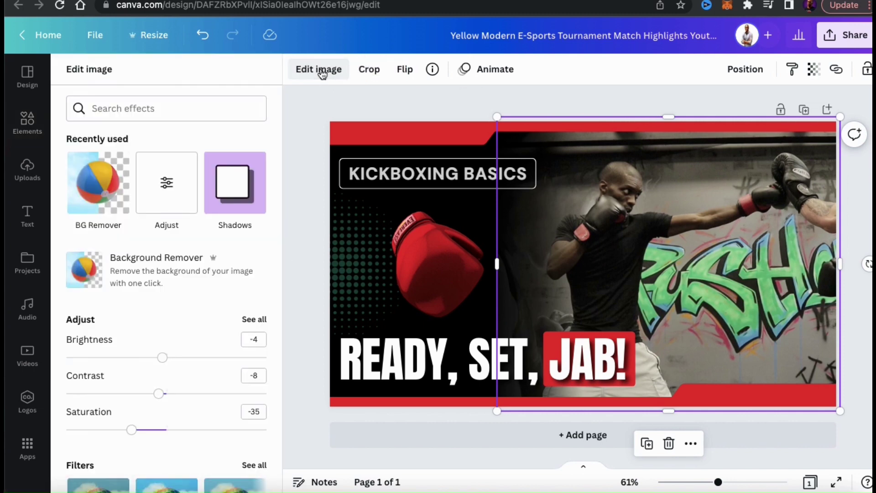
left_click(255, 323)
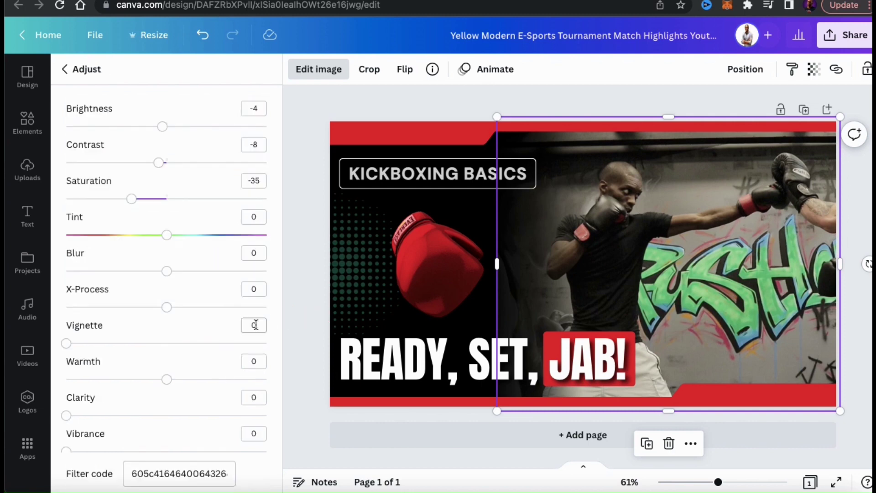
mouse_move(163, 166)
left_mouse_down()
mouse_move(190, 163)
mouse_move(155, 167)
mouse_move(170, 162)
left_mouse_up()
left_click_drag(131, 198, 190, 199)
scroll(164, 233, "down", 1)
left_click_drag(167, 154, 171, 154)
Add vignette 33, clarity 11 and vibrance 15, and lower brightness to -8
scroll(169, 292, "down", 2)
left_click_drag(66, 299, 129, 298)
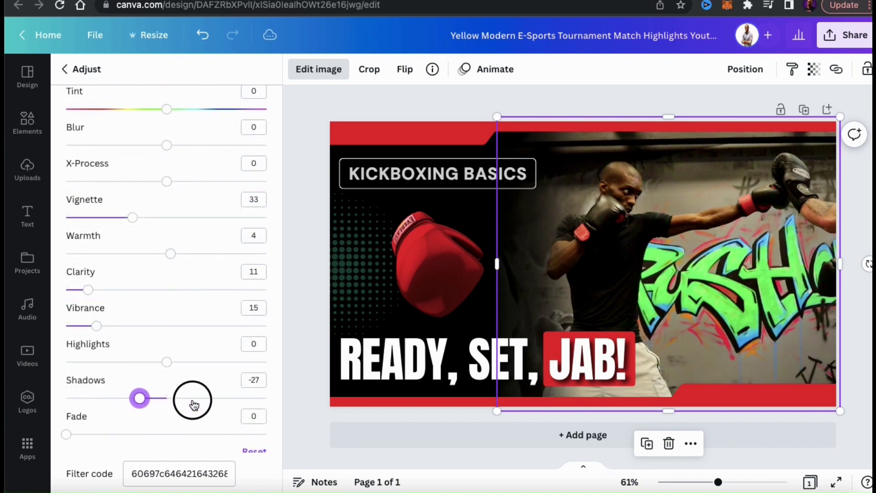
left_click_drag(189, 400, 174, 401)
mouse_move(67, 435)
left_mouse_down()
mouse_move(133, 439)
mouse_move(66, 435)
left_mouse_up()
scroll(172, 153, "up", 3)
left_click_drag(162, 126, 158, 127)
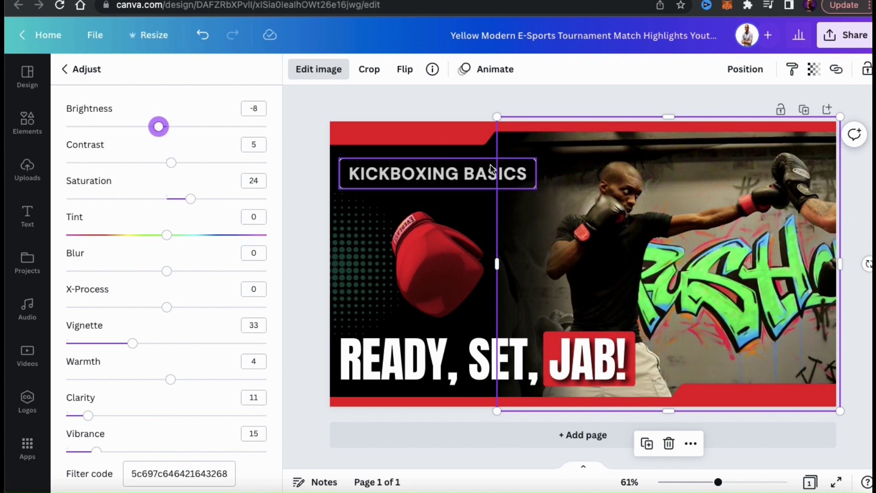
left_click(850, 297)
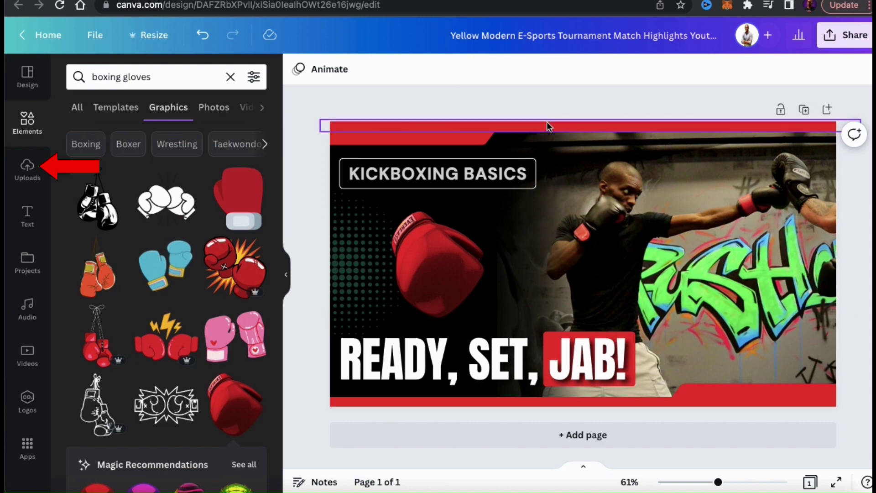
Add the kickboxer logo from Uploads, shrink it to about 238×238, and place it bottom-right
left_click(28, 169)
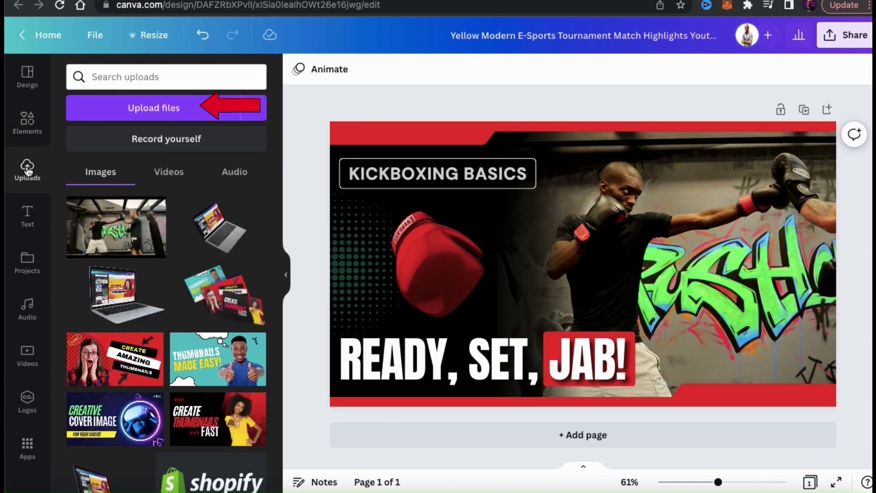
left_click(149, 110)
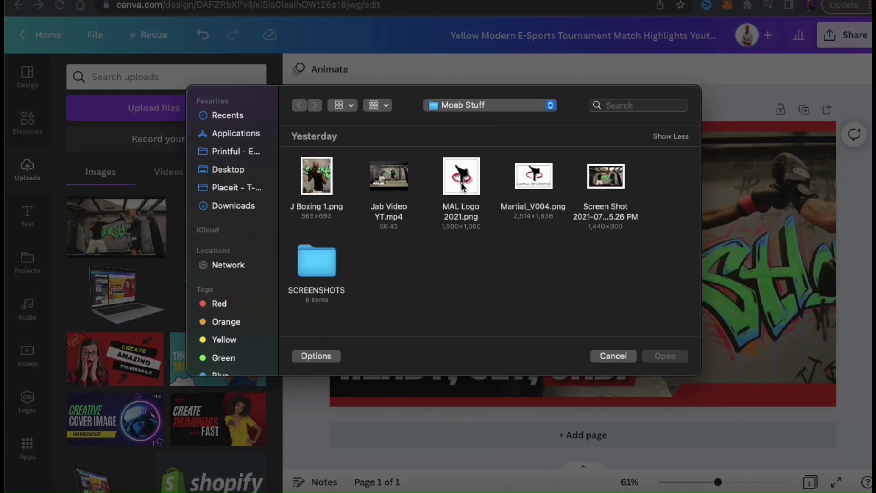
key("Escape")
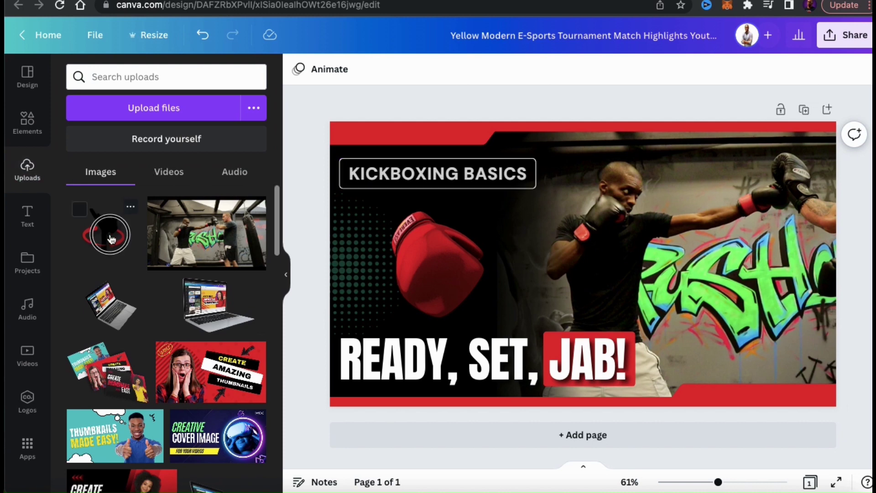
left_click(111, 239)
left_click_drag(581, 276, 758, 215)
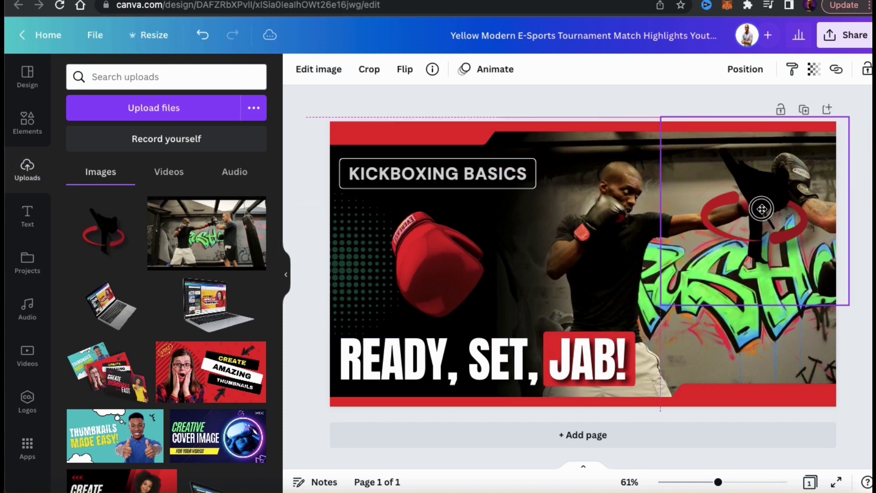
left_click_drag(676, 289, 773, 204)
left_click_drag(790, 149, 795, 373)
left_click_drag(763, 333, 758, 334)
left_click(849, 281)
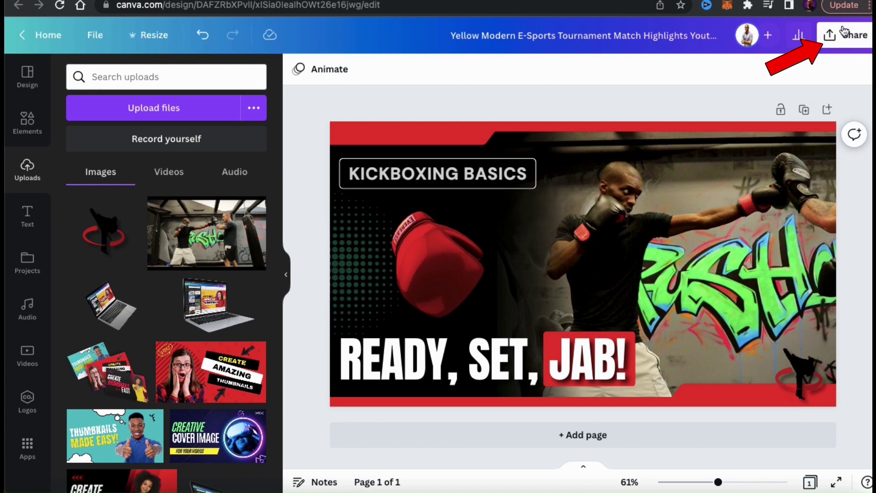
Download the thumbnail as a PNG without saving the download settings
left_click(848, 44)
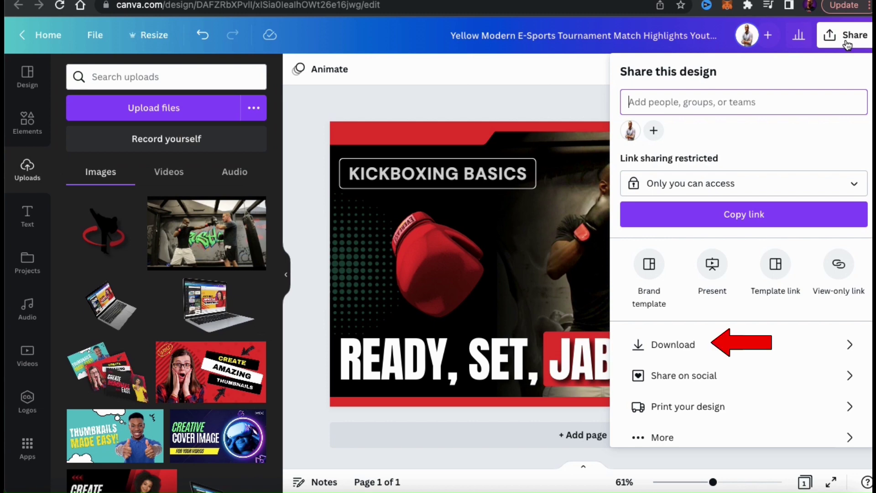
left_click(678, 355)
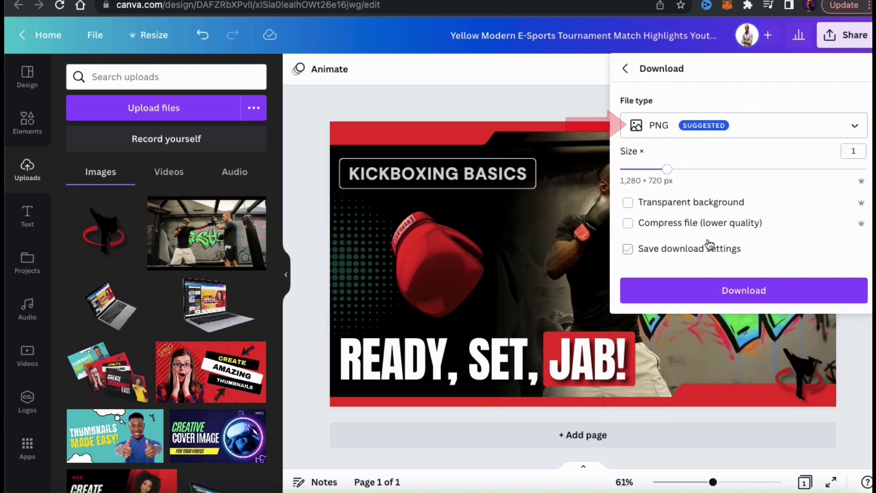
left_click(761, 134)
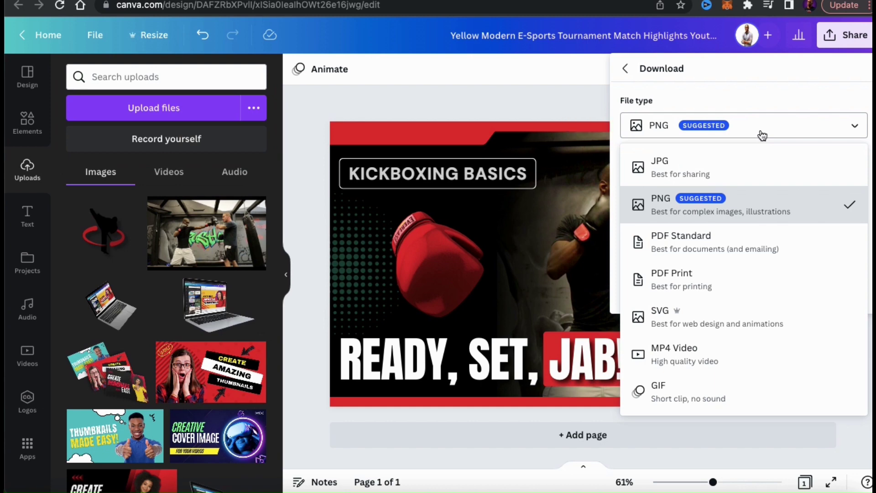
left_click(811, 91)
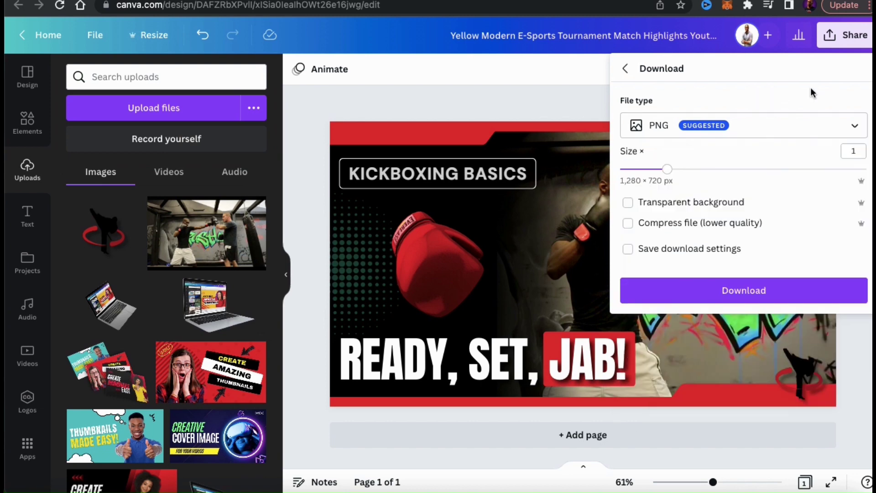
left_click(788, 201)
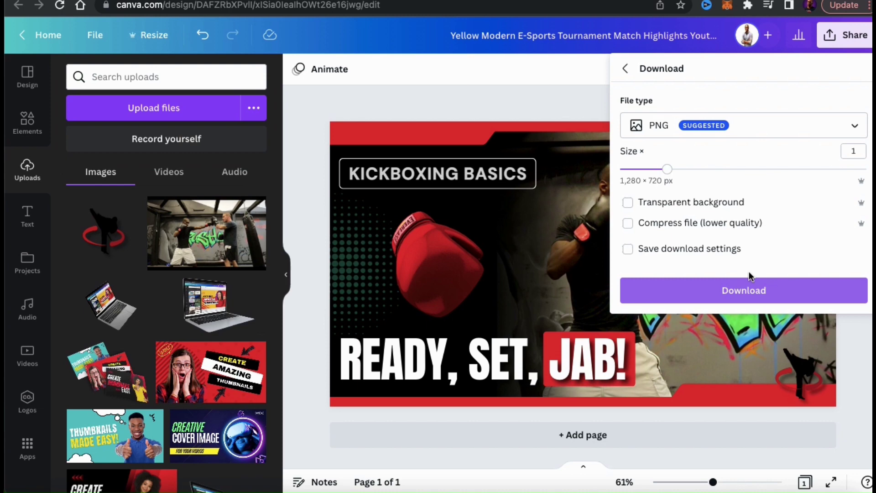
left_click(746, 302)
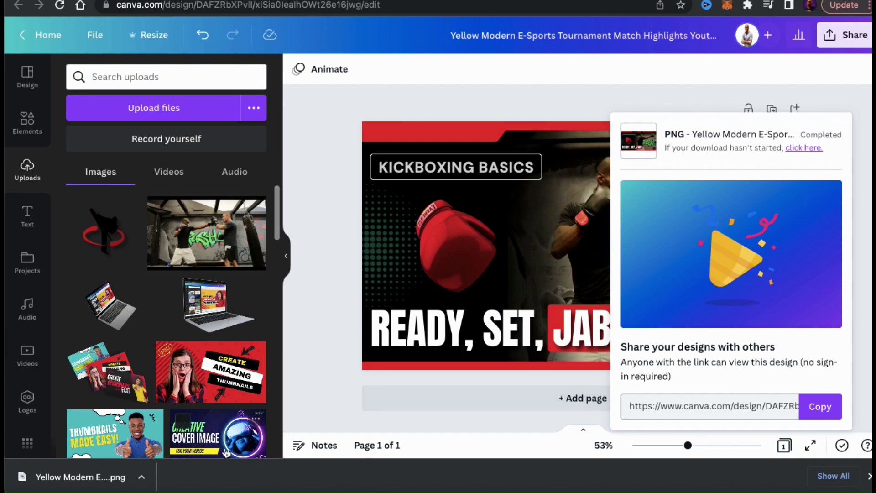
Open the downloaded PNG file and close the completed download panel
left_click(141, 477)
left_click(171, 425)
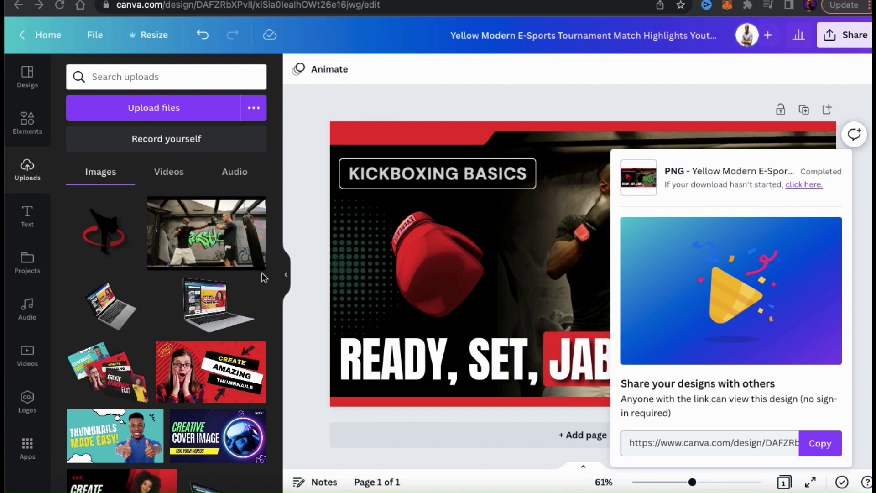
left_click(865, 192)
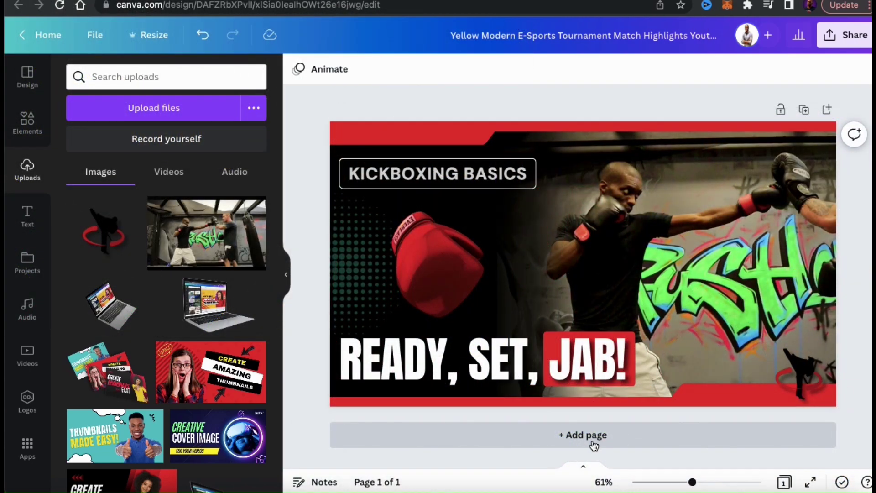
Add a blank page 2 and apply the '10 FITNESS Hacks You Can Do From Home' template
left_click(594, 443)
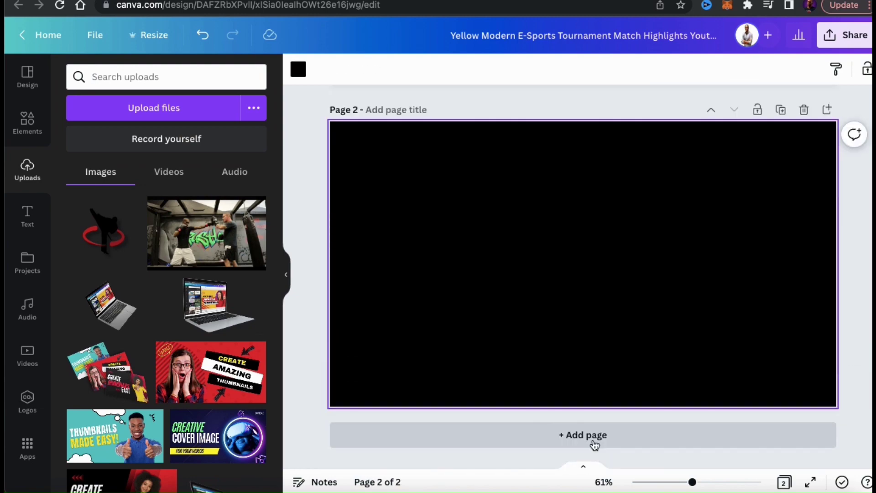
left_click(310, 325)
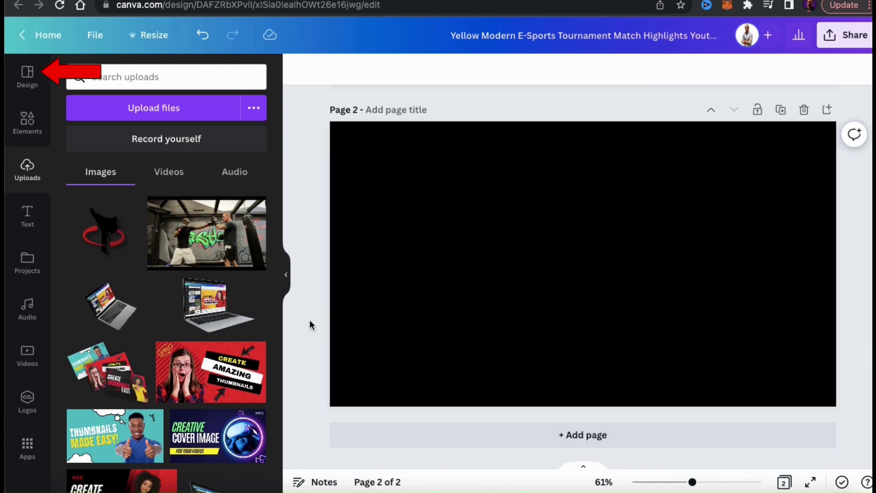
left_click(28, 82)
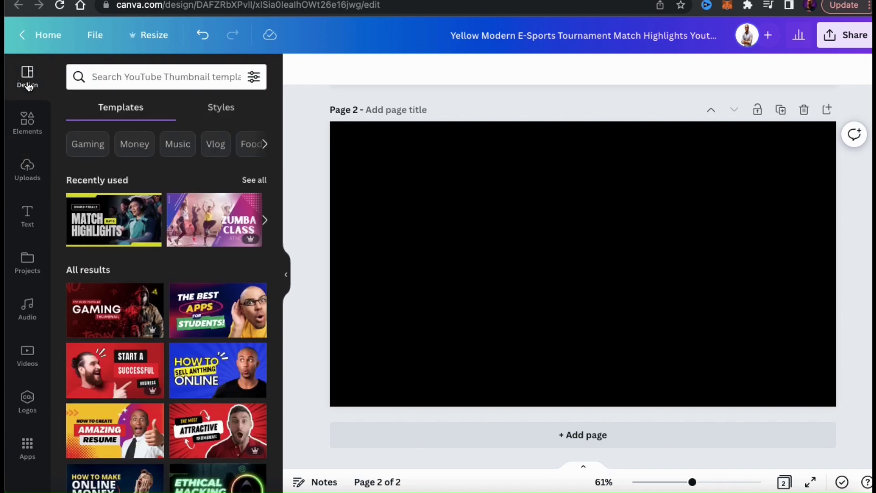
scroll(200, 269, "down", 7)
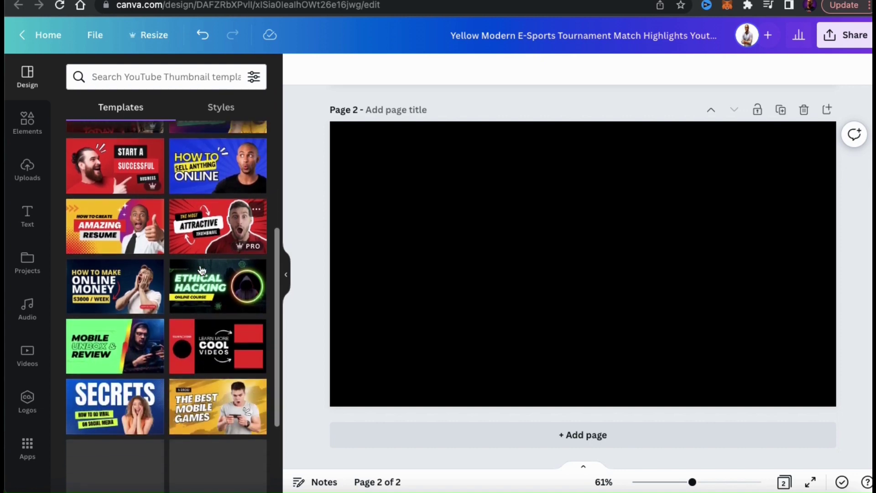
scroll(202, 270, "down", 4)
scroll(202, 269, "up", 11)
left_click(182, 76)
type("fitnes")
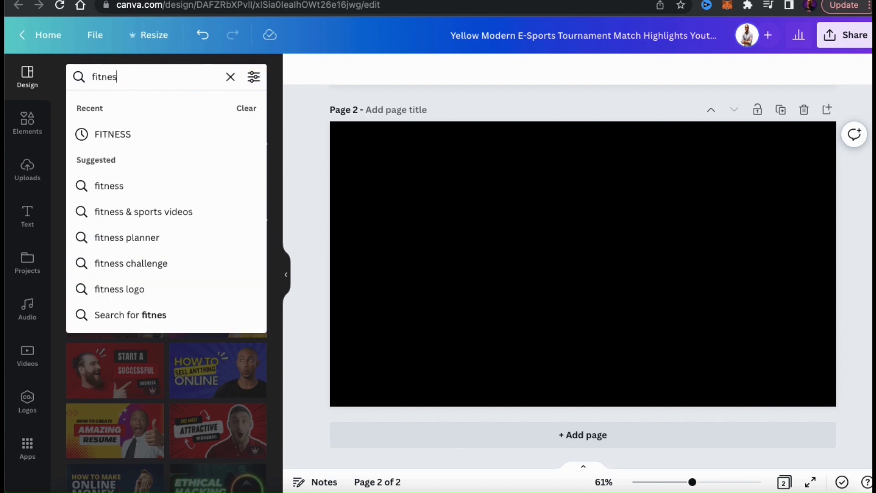
key("Return")
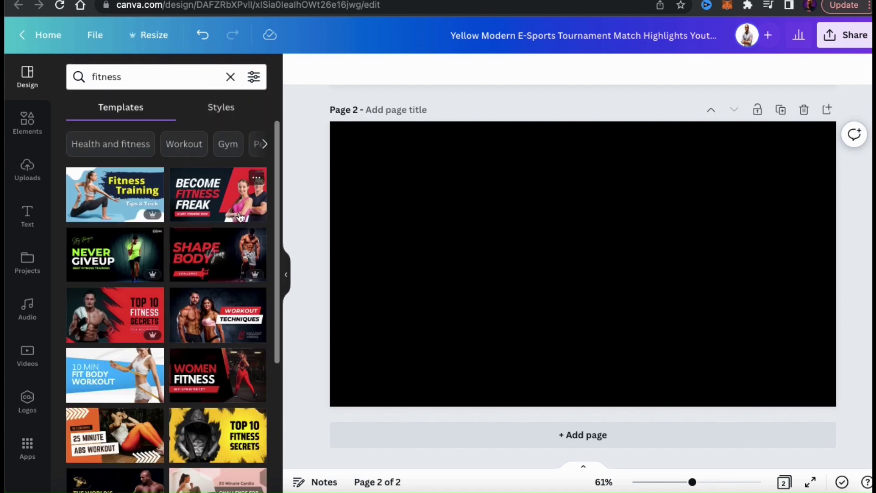
scroll(241, 217, "down", 1)
scroll(240, 217, "down", 4)
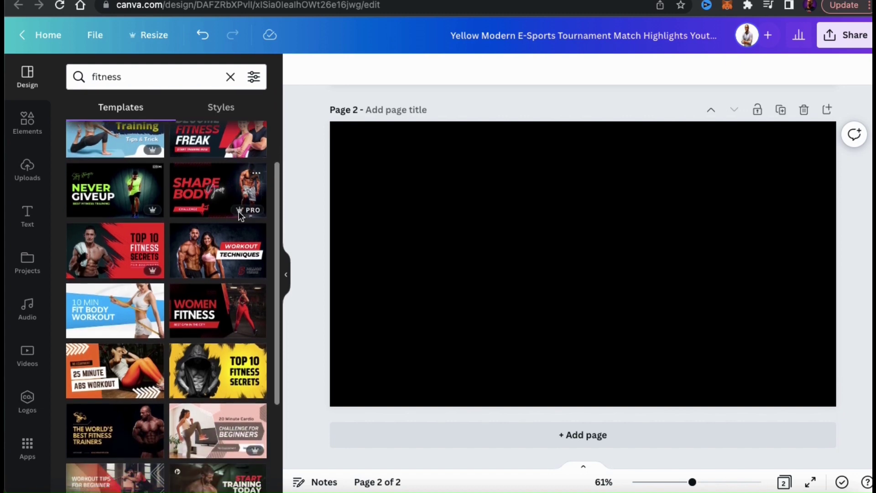
scroll(239, 215, "down", 5)
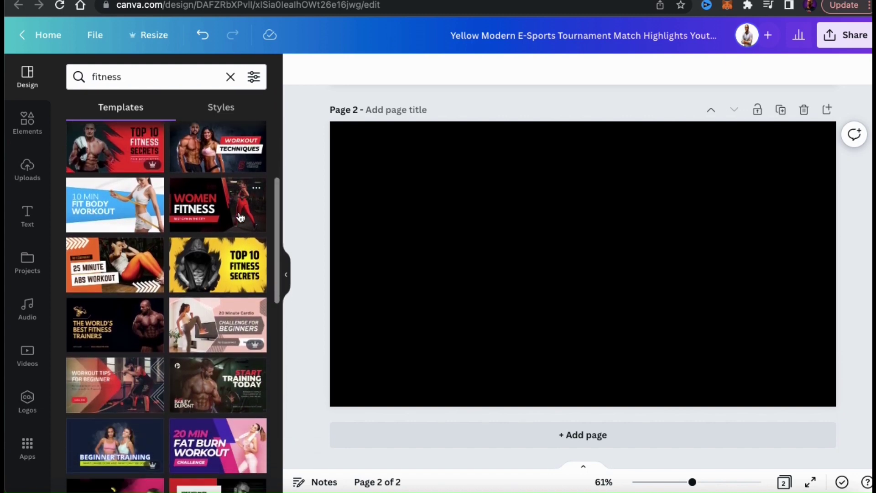
scroll(241, 217, "down", 15)
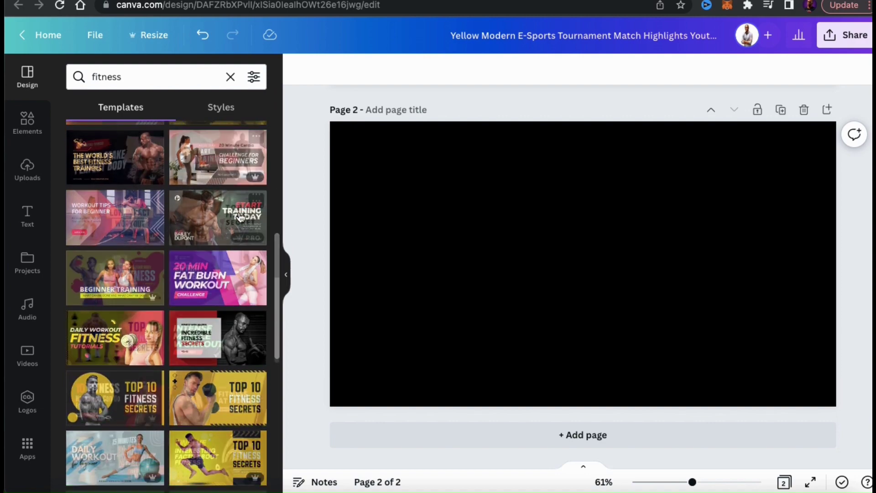
scroll(240, 217, "down", 5)
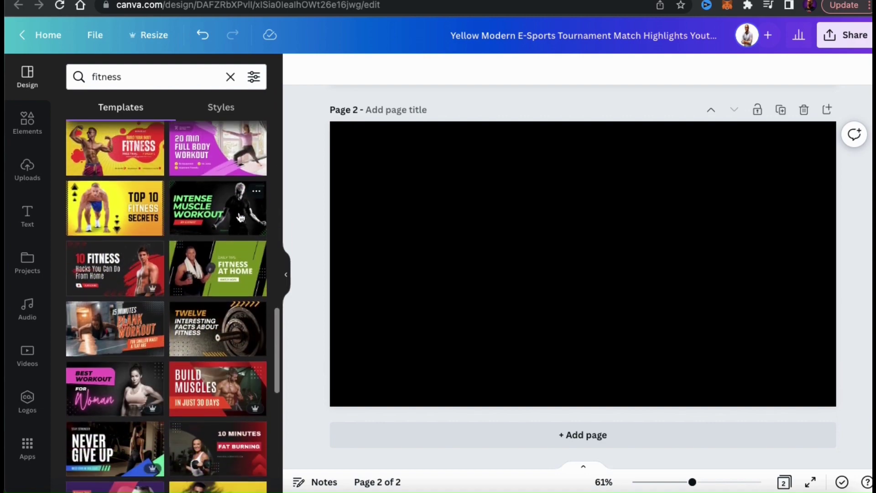
left_click(129, 272)
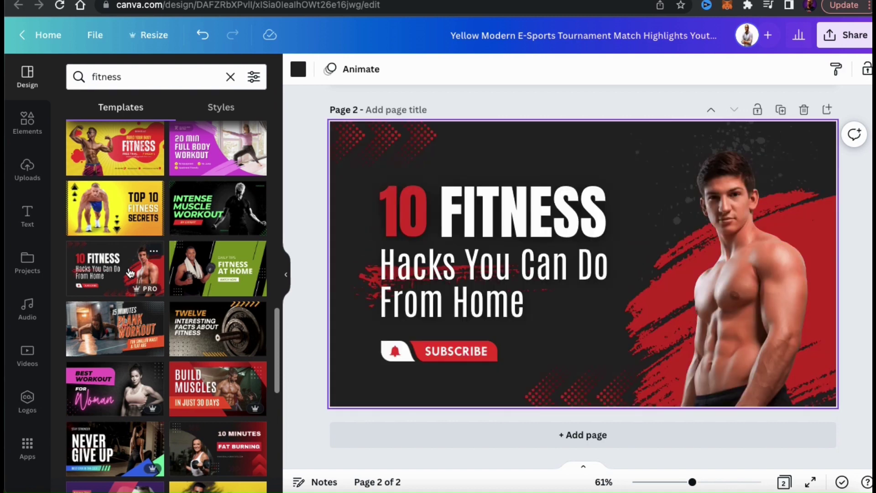
Delete the SUBSCRIBE button, rename the headline BOXING TIPS, and un-bold the repositioned subtitle
left_click(378, 344)
key("Delete")
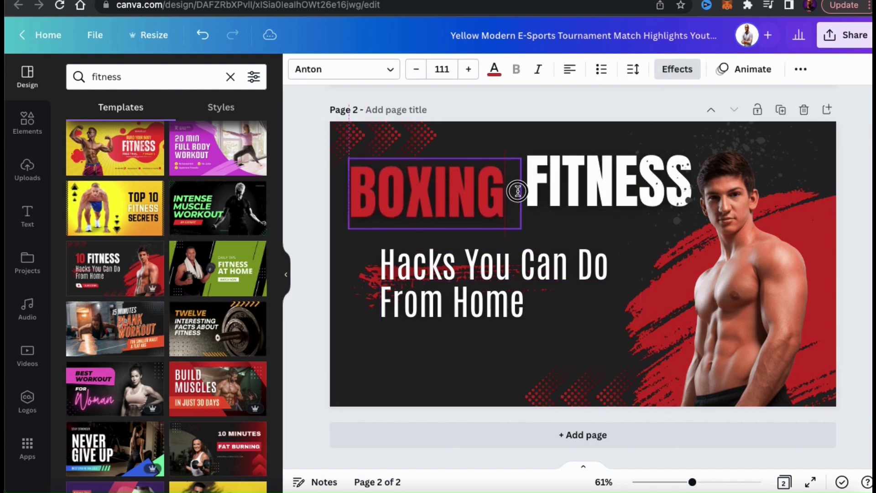
double_click(594, 180)
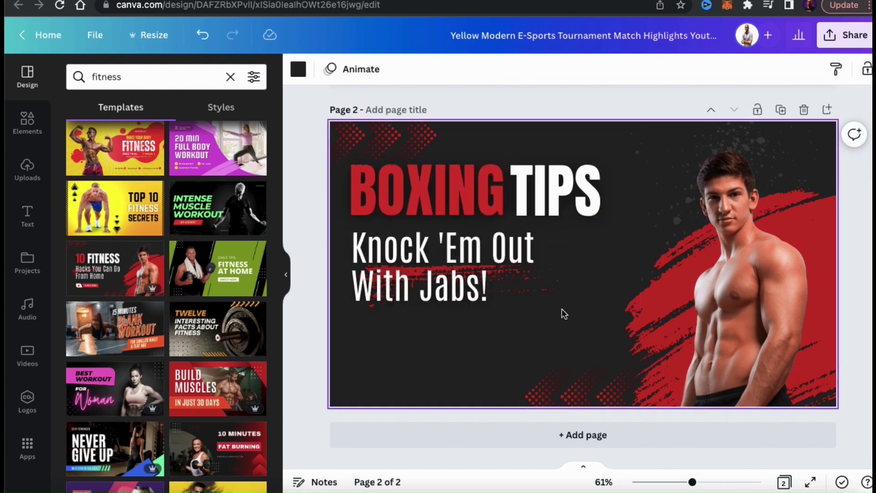
mouse_move(563, 313)
left_mouse_down()
mouse_move(572, 307)
mouse_move(544, 319)
left_mouse_up()
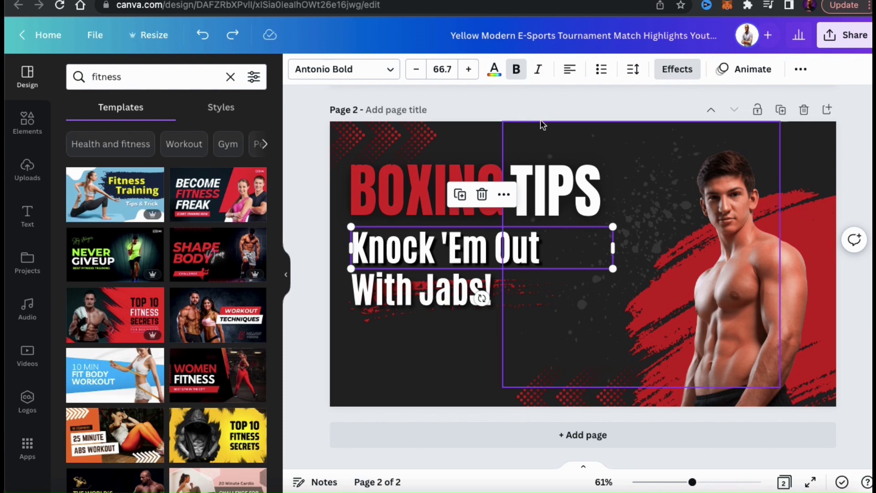
left_click(516, 69)
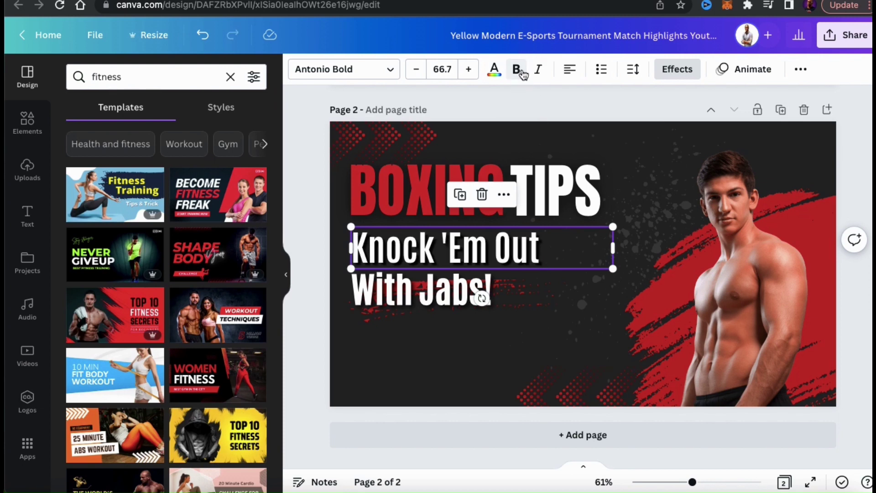
left_click(864, 249)
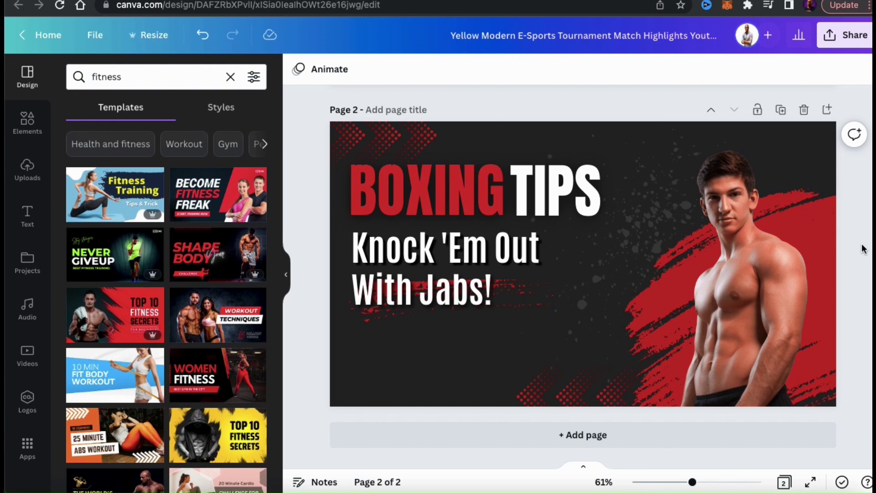
Delete the shirtless model photo, upload the boxing photo, and enlarge it over the page's right side
left_click(787, 267)
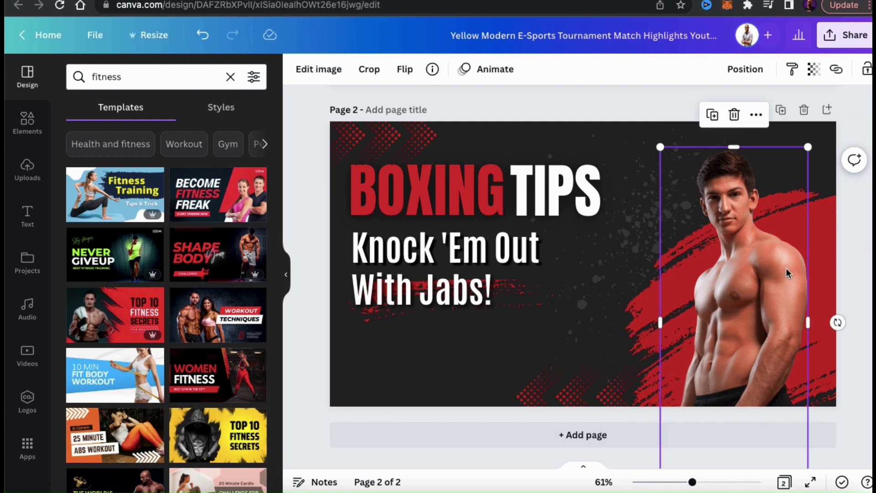
key("Delete")
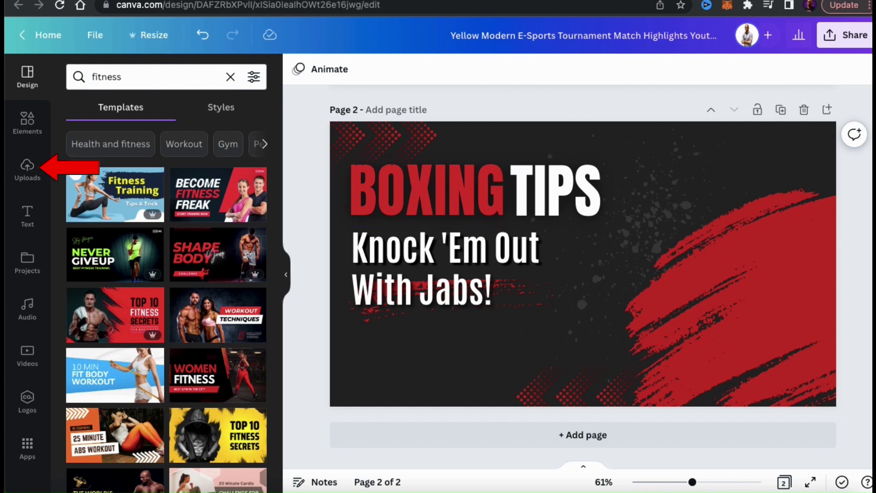
left_click(25, 170)
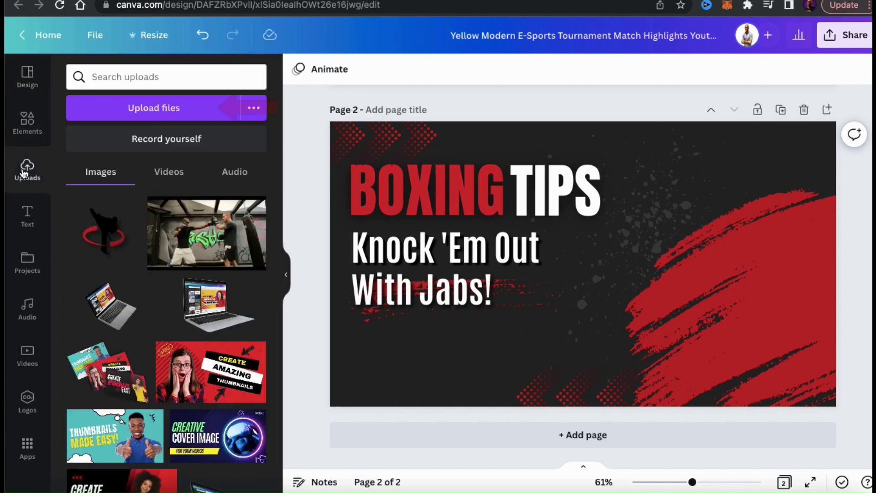
left_click(159, 112)
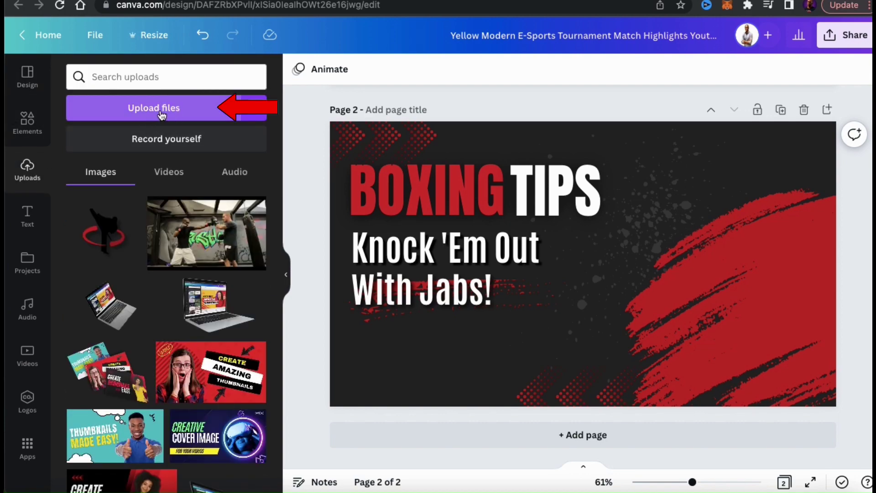
double_click(313, 166)
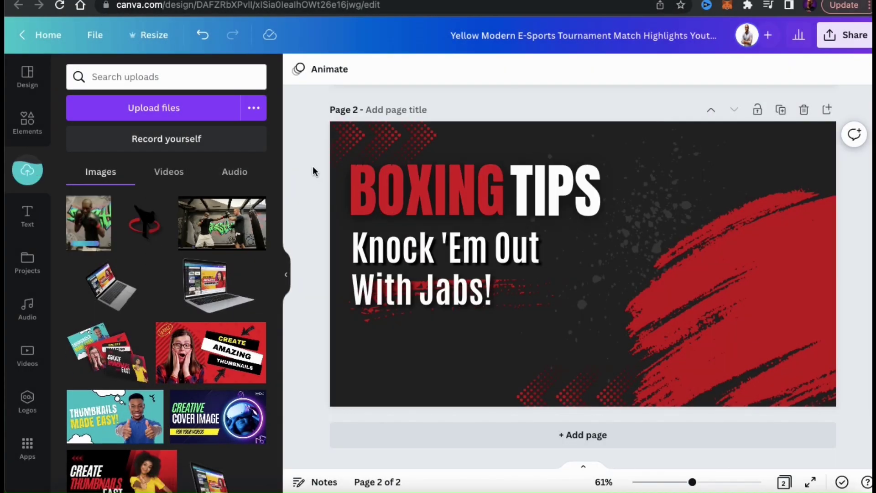
left_click(89, 222)
left_click_drag(519, 259, 645, 317)
left_click_drag(640, 237, 549, 133)
left_click_drag(697, 215, 749, 217)
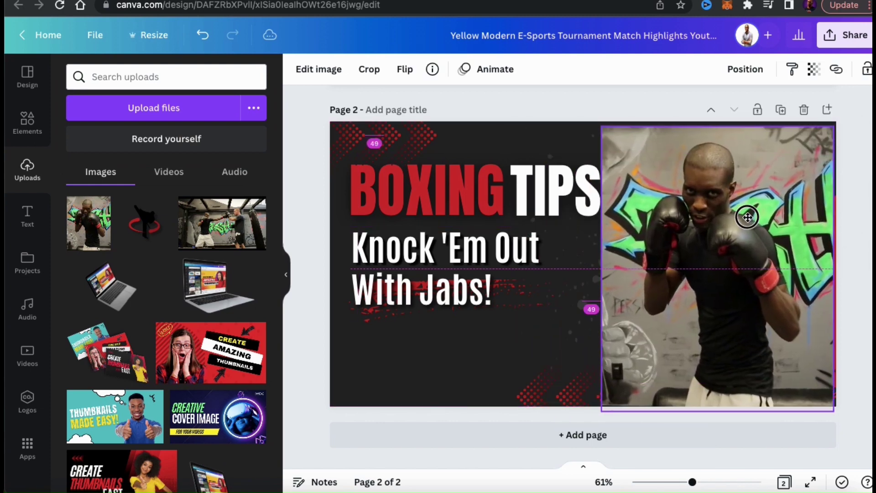
Apply Background Remover to the boxer photo to strip out the graffiti backdrop
left_click(483, 359)
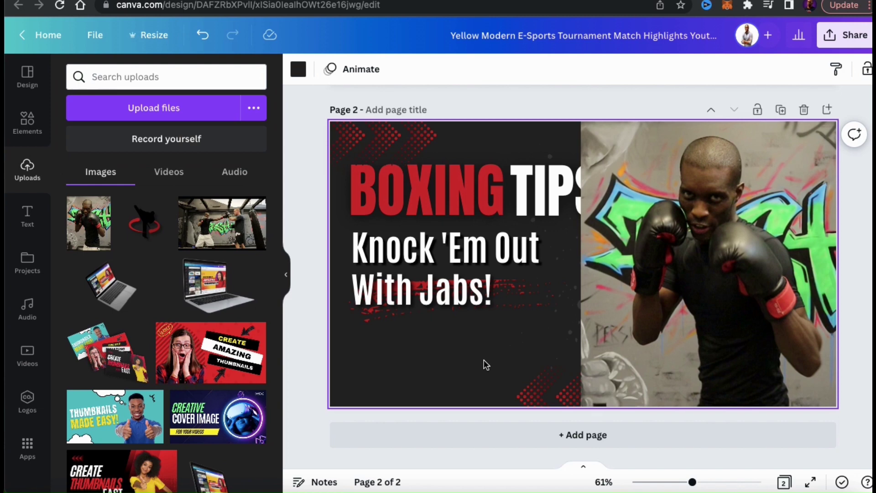
left_click(634, 330)
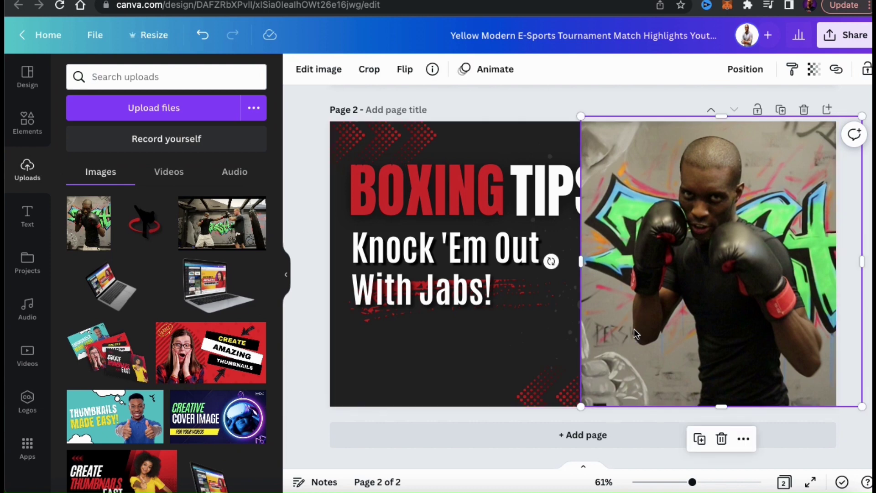
left_click(327, 72)
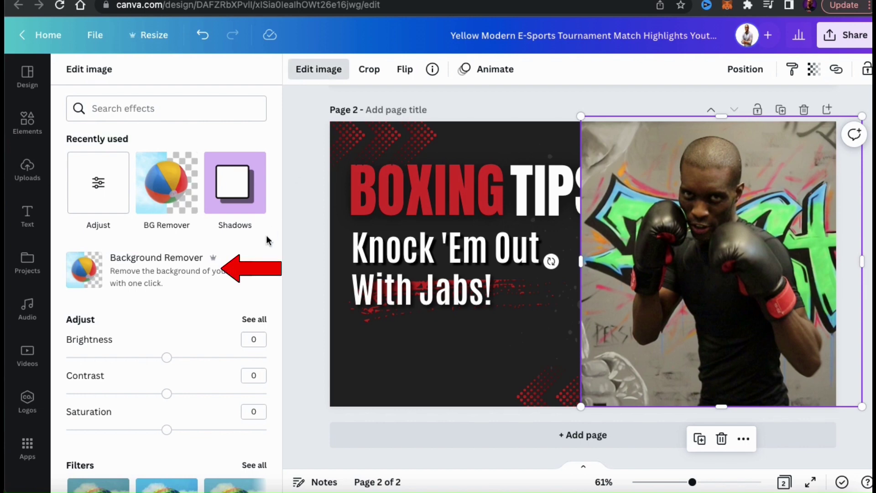
left_click(165, 282)
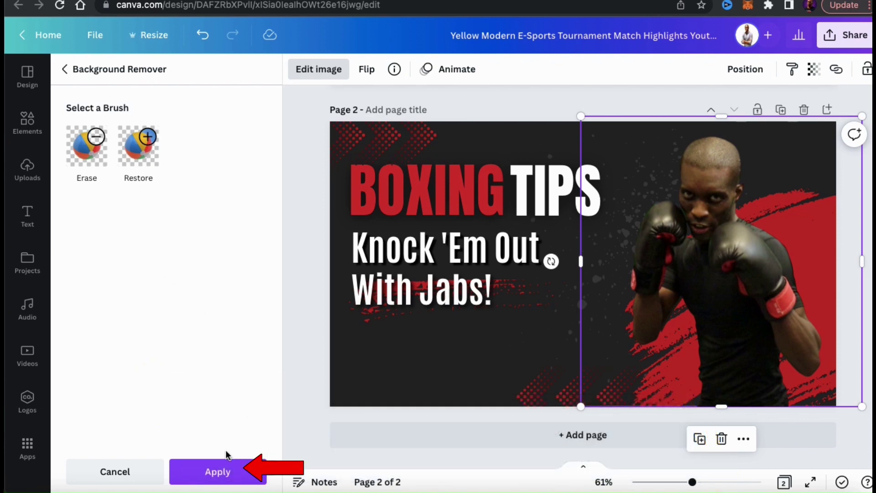
left_click(219, 471)
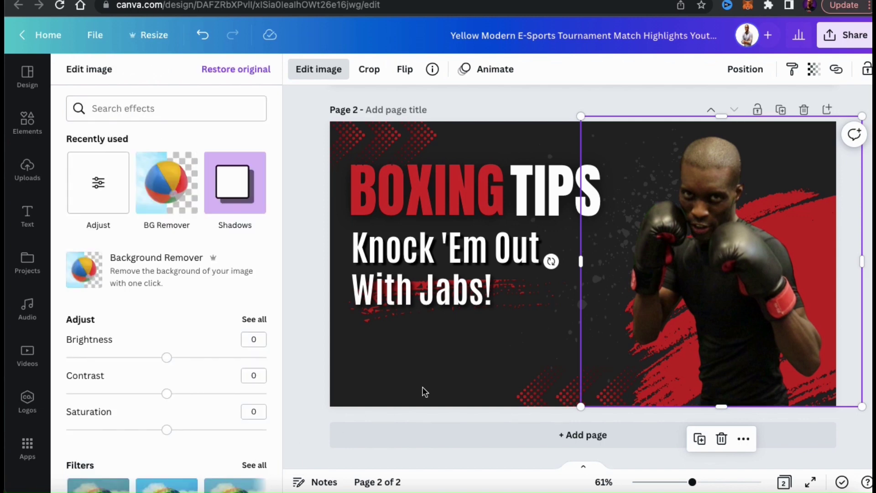
key("Escape")
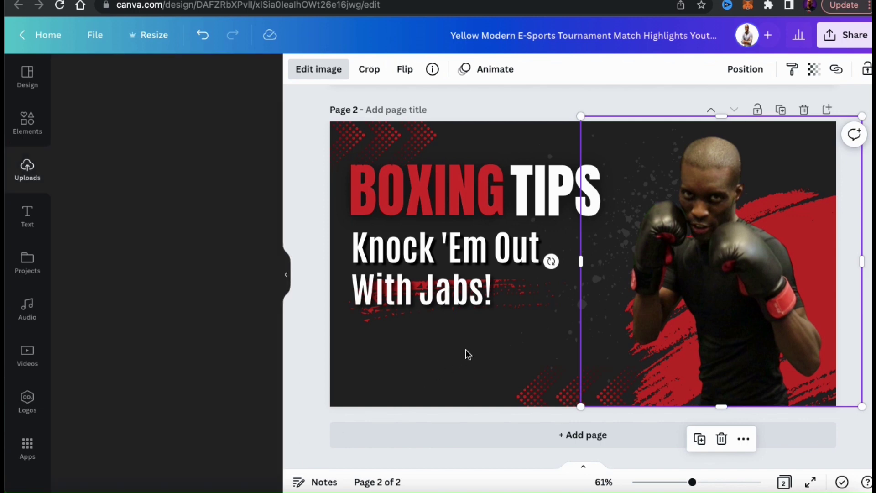
Resize the cut-out boxer photo smaller from its corner handle
left_click(483, 346)
left_click(589, 393)
left_click_drag(581, 406, 554, 408)
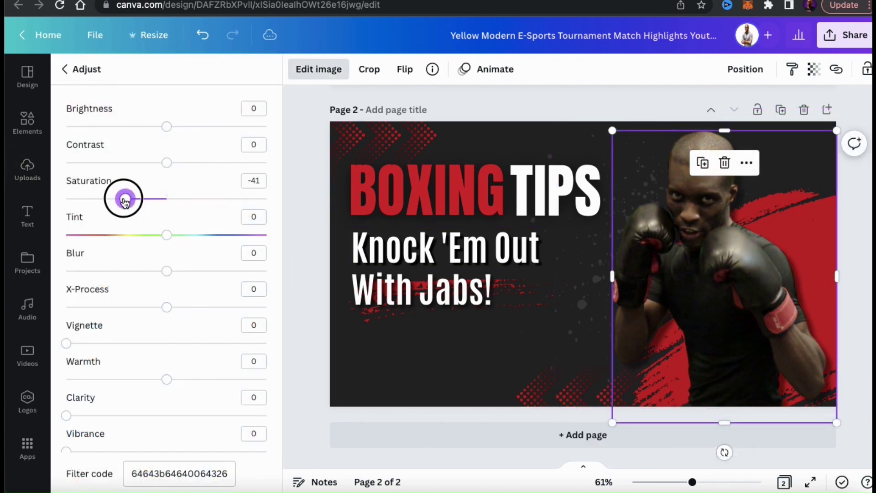
Adjust the boxer's colours: raise saturation, clarity 5, vibrance 12, shadows 13
left_click_drag(123, 198, 186, 199)
mouse_move(166, 162)
left_mouse_down()
mouse_move(157, 162)
mouse_move(167, 163)
left_mouse_up()
left_click_drag(166, 391, 179, 391)
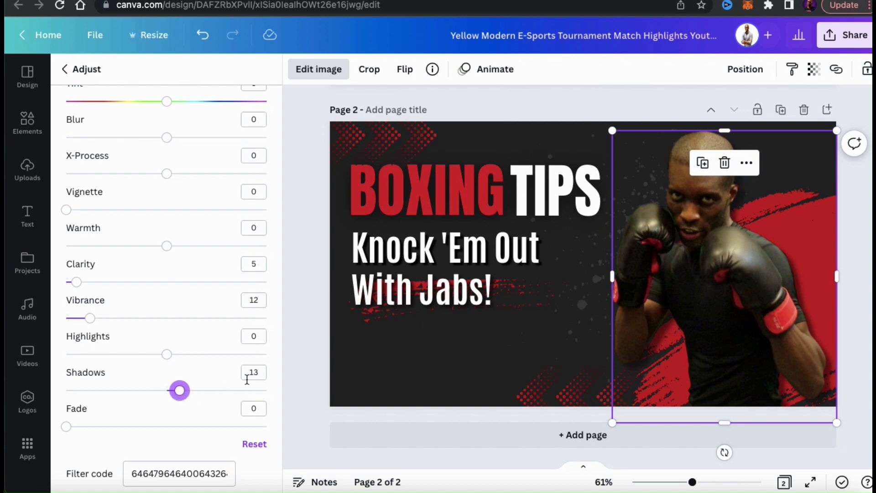
key("Escape")
left_click(382, 361)
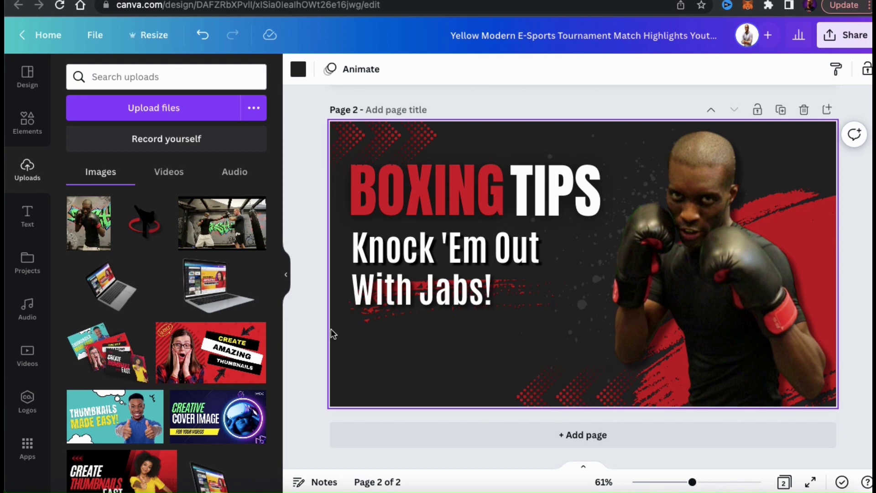
Search Elements for 'black background design' and show the photo results
left_click(28, 123)
left_click(112, 77)
triple_click(111, 76)
type("black background desi")
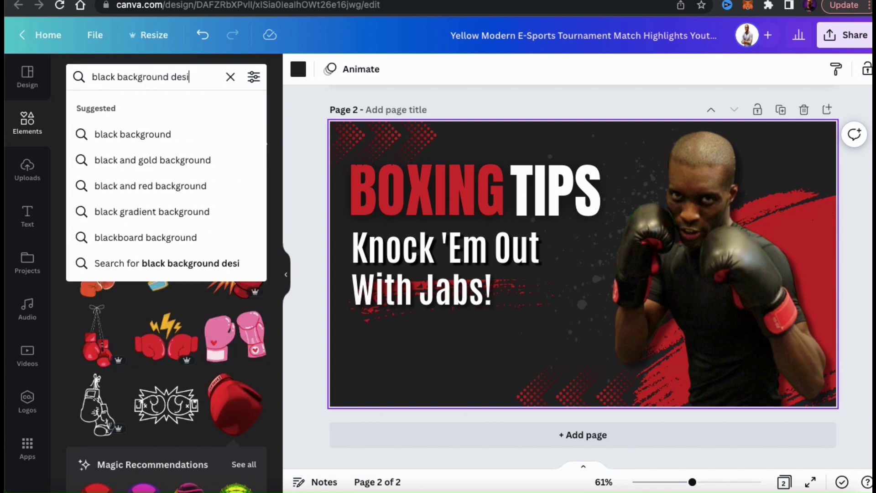
type("gn")
key("Return")
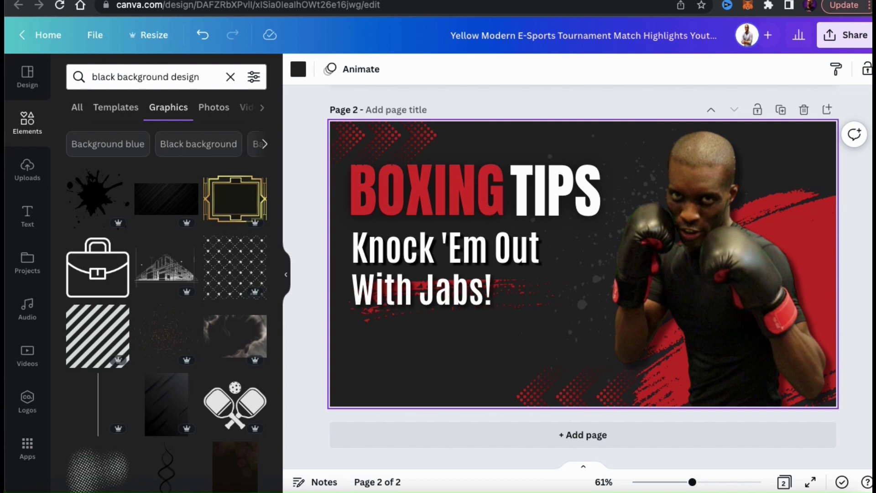
left_click(214, 109)
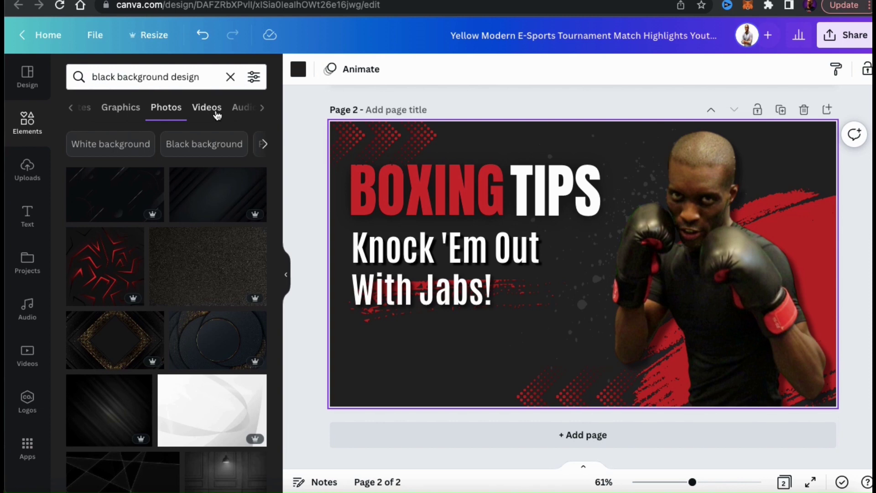
Try several dark photos as the page background, keeping the brown grunge texture
scroll(199, 226, "down", 10)
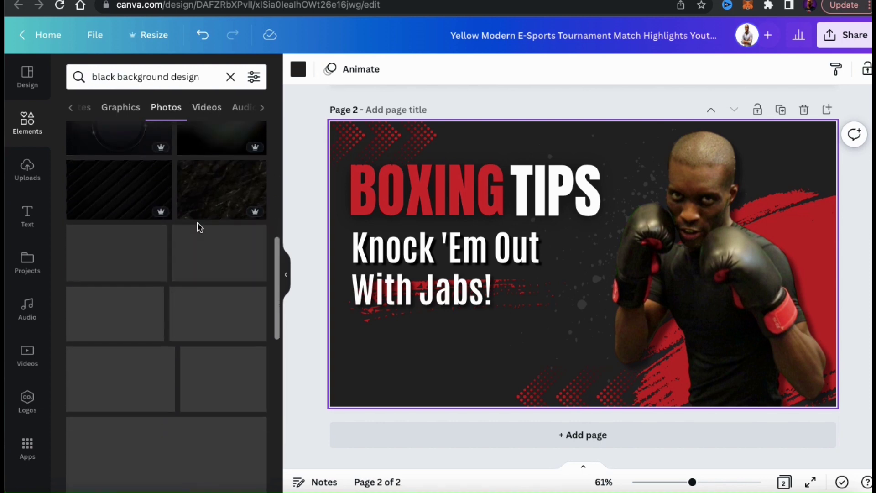
scroll(198, 226, "down", 5)
left_click_drag(200, 228, 348, 382)
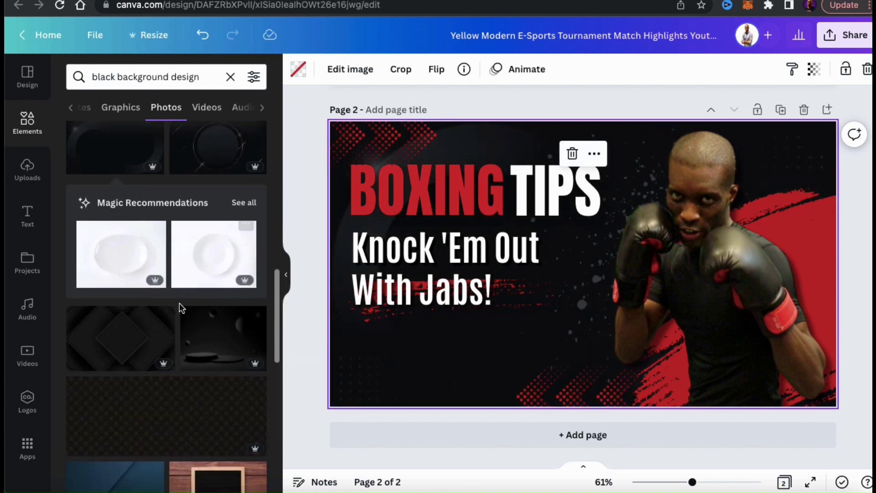
scroll(181, 307, "down", 7)
left_click_drag(182, 319, 342, 398)
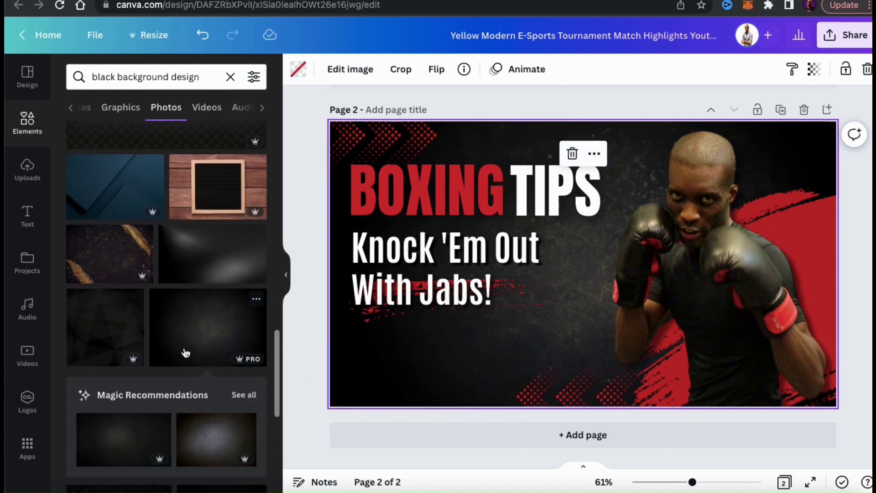
scroll(185, 352, "down", 5)
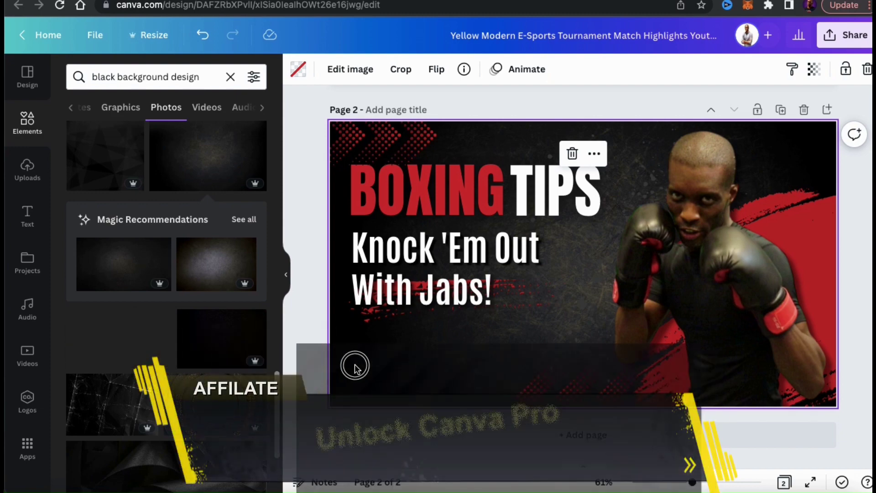
left_click_drag(217, 177, 363, 388)
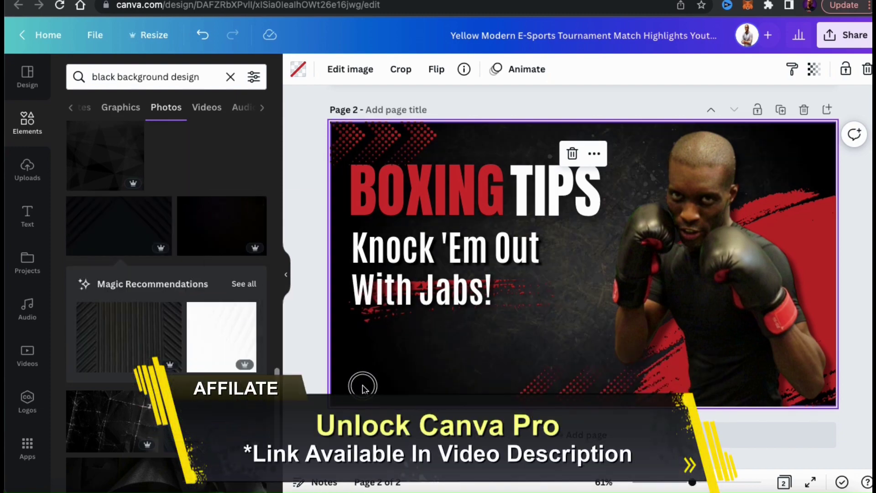
left_click(244, 220)
left_click_drag(210, 268, 342, 336)
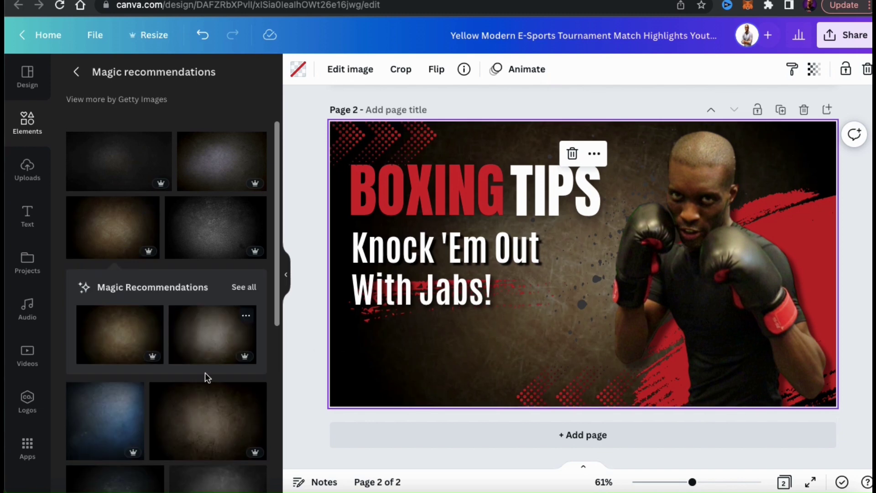
left_click_drag(204, 401, 342, 355)
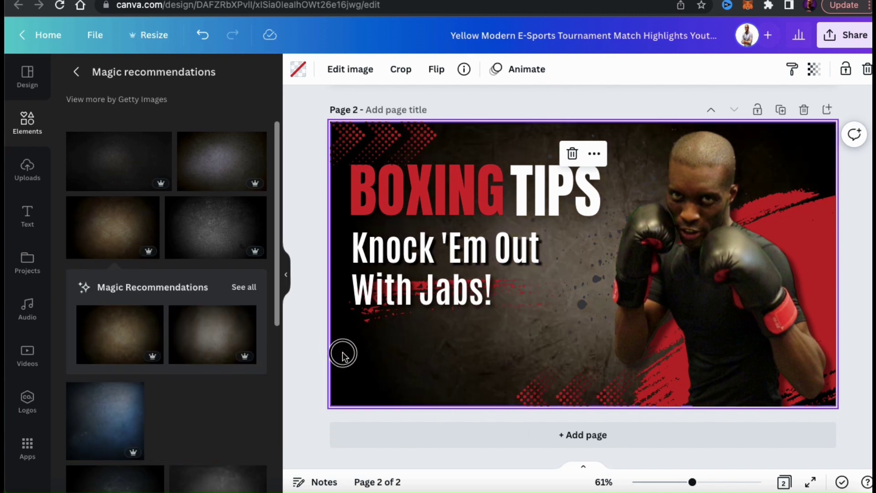
Reposition the Knock 'Em Out With Jabs! subtitle and BOXING TIPS heading
left_click(466, 293)
left_click_drag(466, 293, 465, 314)
left_click(541, 209, "shift")
left_click(464, 225)
left_click_drag(464, 225, 451, 209)
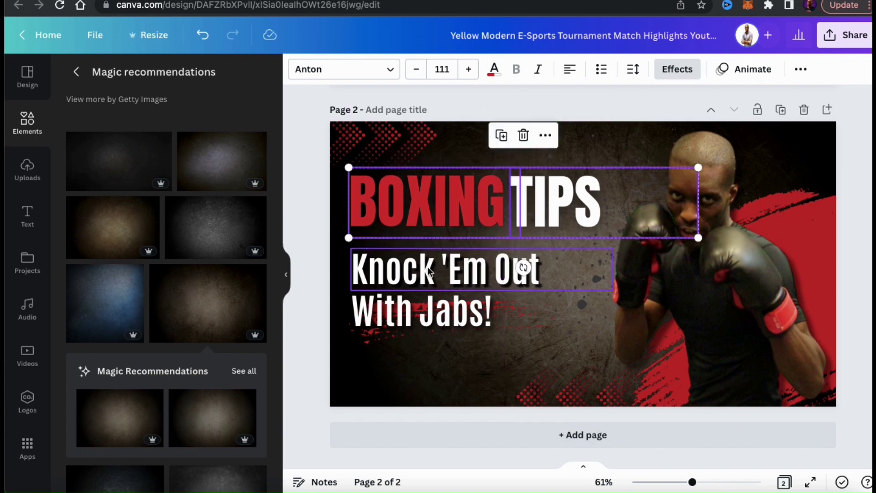
Enlarge the Knock 'Em Out With Jabs! text slightly and move it up
left_click(431, 274)
left_click_drag(612, 341, 633, 348)
left_click_drag(457, 294, 457, 285)
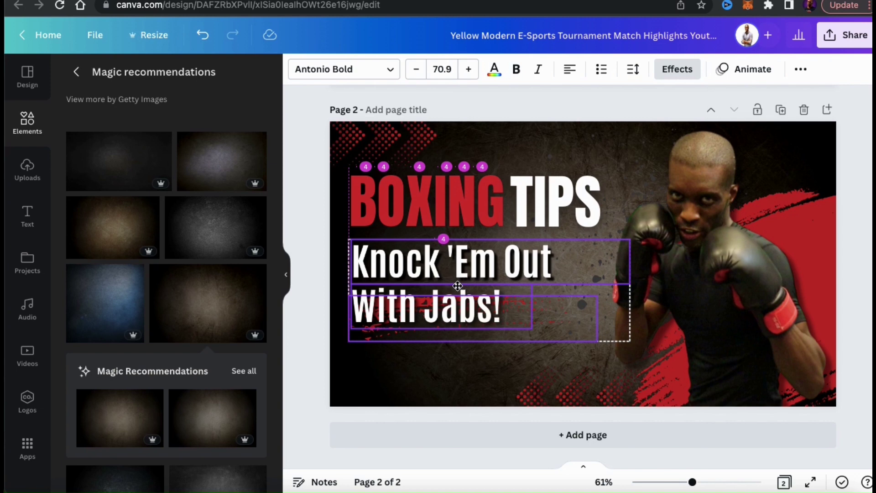
left_click(327, 242)
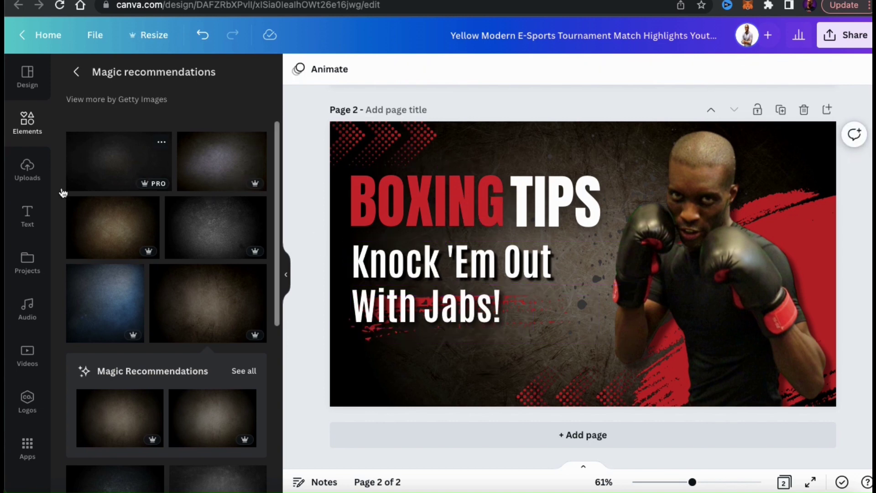
Add the uploaded kickboxer silhouette beside 'With Jabs!' and enlarge it slightly
left_click(29, 178)
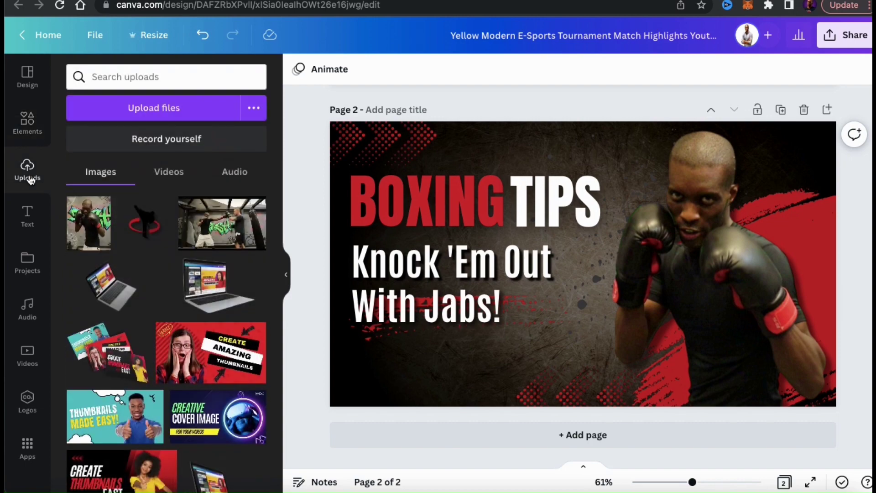
left_click(143, 235)
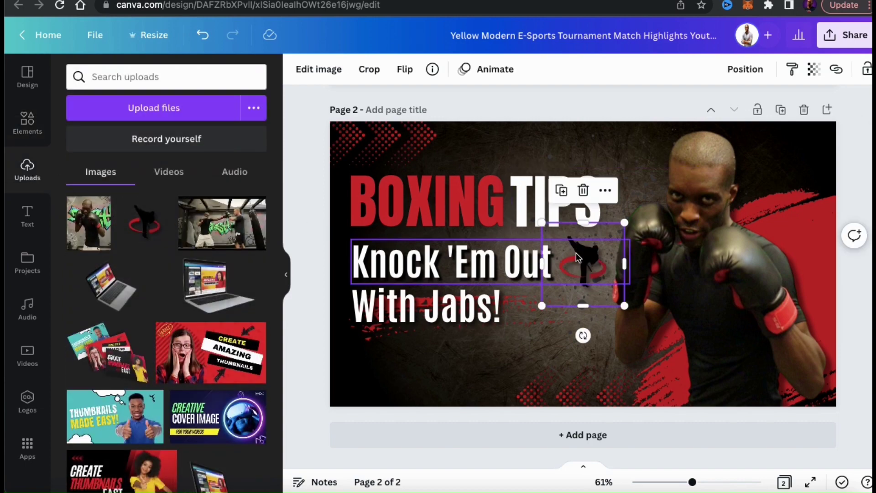
left_click_drag(576, 257, 533, 309)
left_click_drag(567, 338, 554, 319)
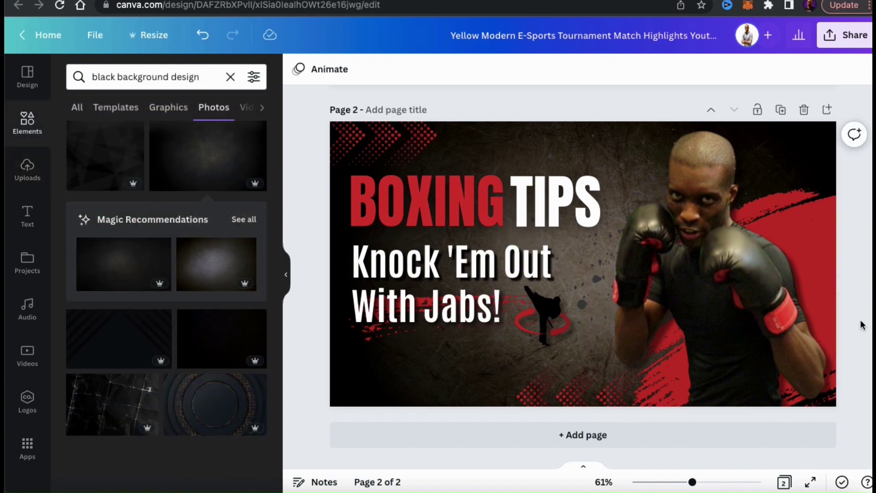
Set the download to include only page 2 of the design
left_click(845, 41)
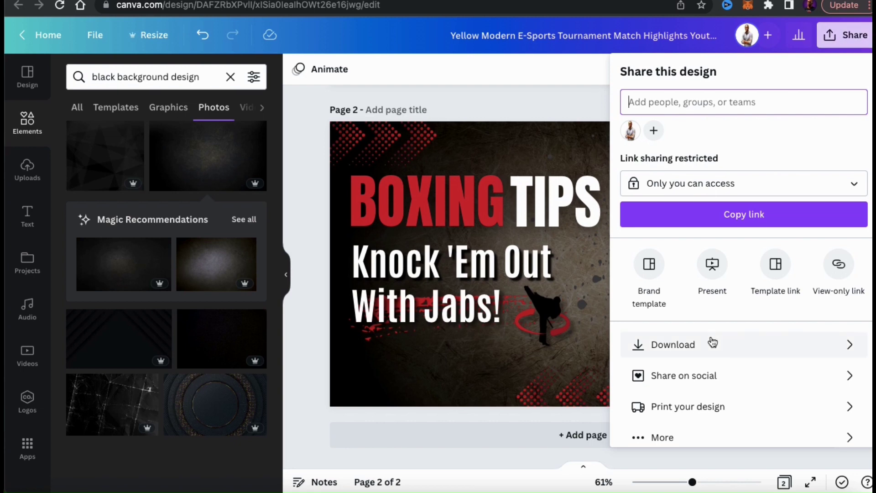
left_click(705, 349)
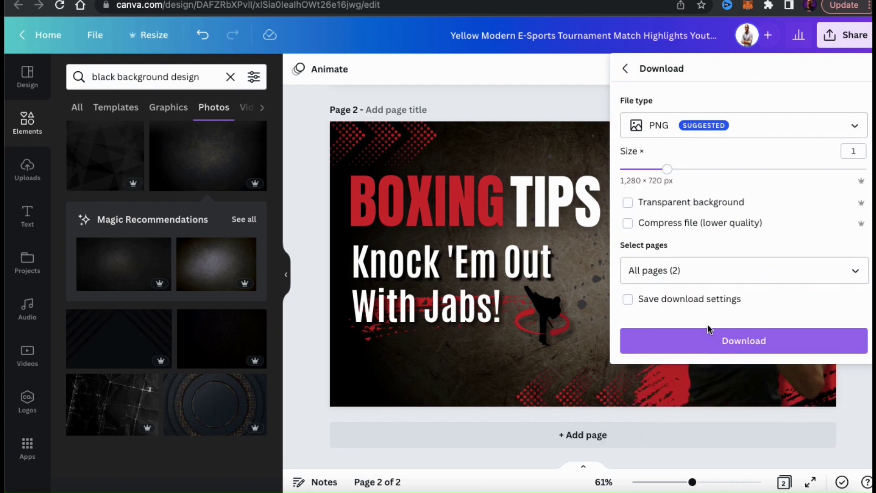
left_click(709, 273)
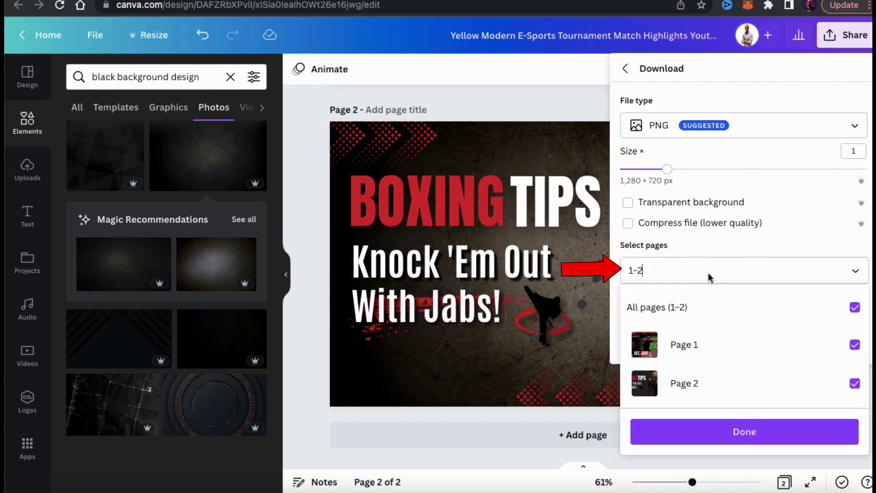
left_click(699, 305)
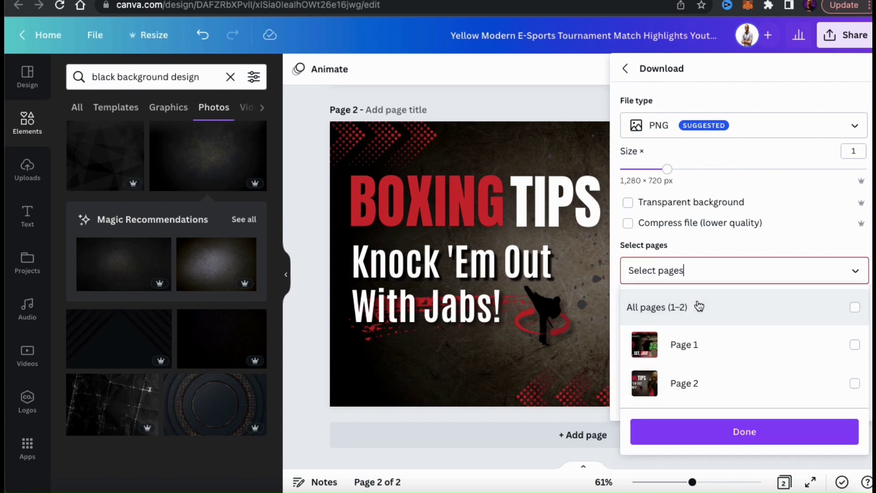
left_click(691, 385)
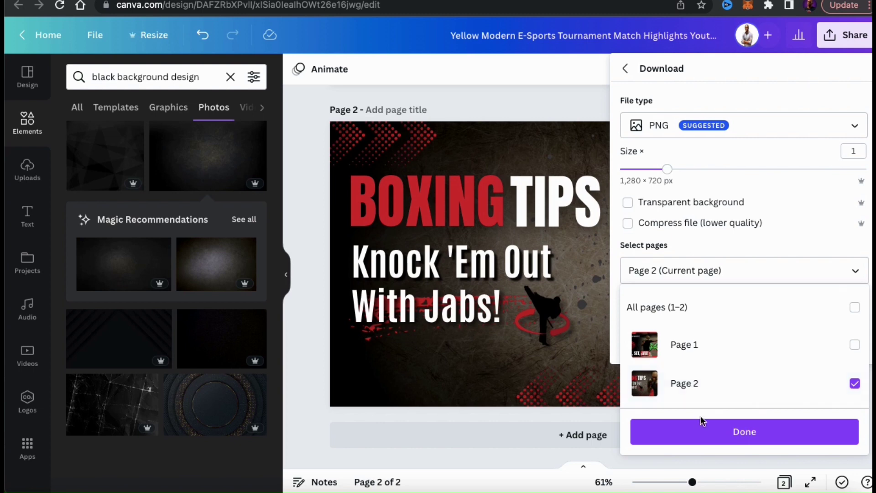
left_click(703, 431)
Download page 2 as a PNG and open the downloaded thumbnail
left_click(718, 348)
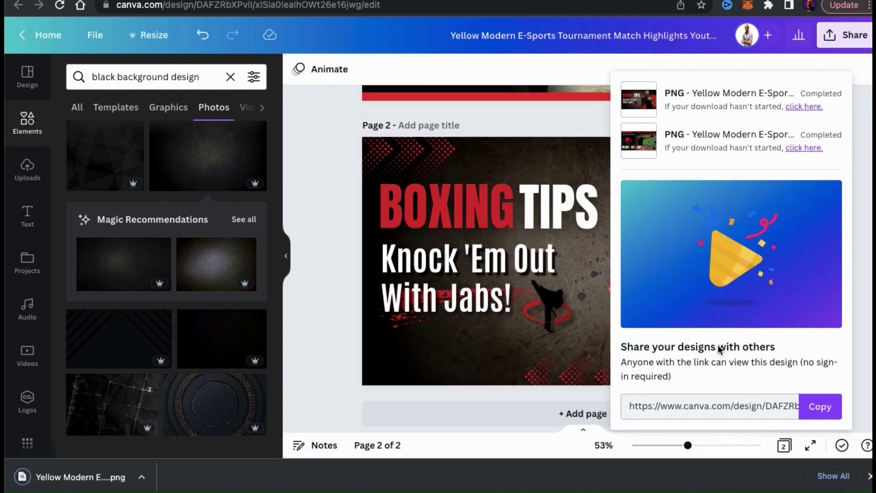
left_click(141, 477)
left_click(158, 425)
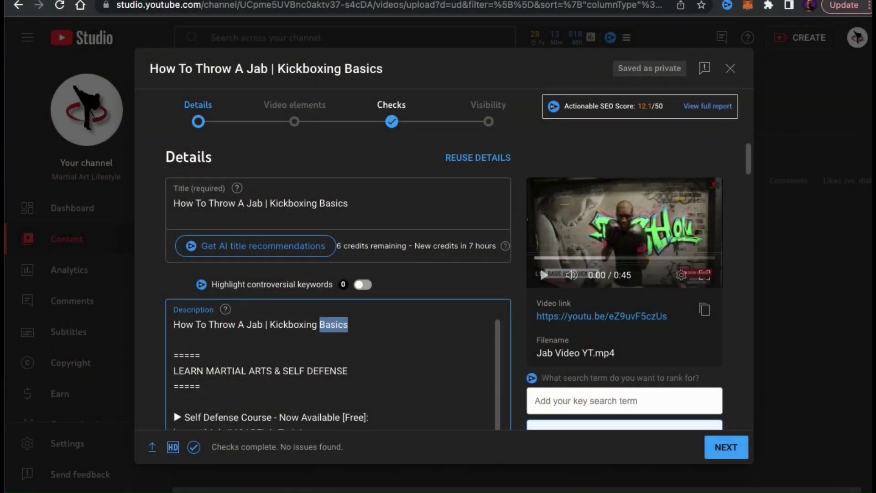
Finish the video description with 'Basics' and scroll down to Thumbnail
type("Basics")
left_click(523, 305)
scroll(521, 305, "down", 15)
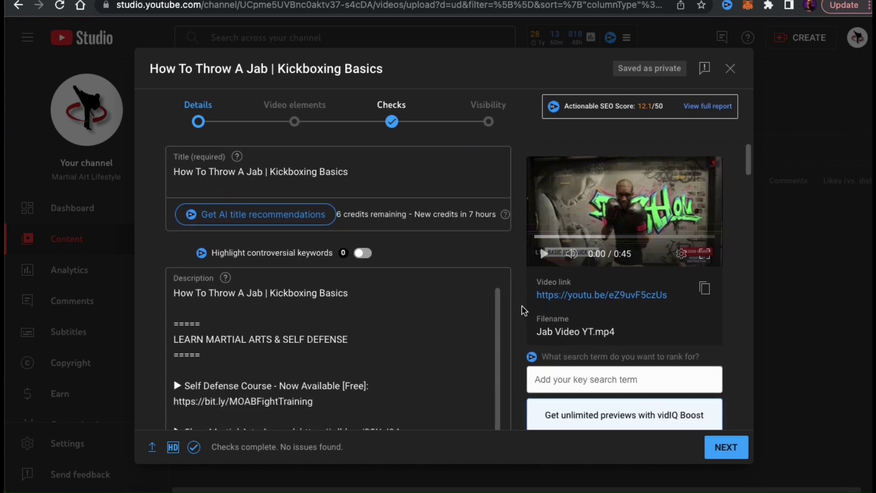
scroll(522, 306, "down", 5)
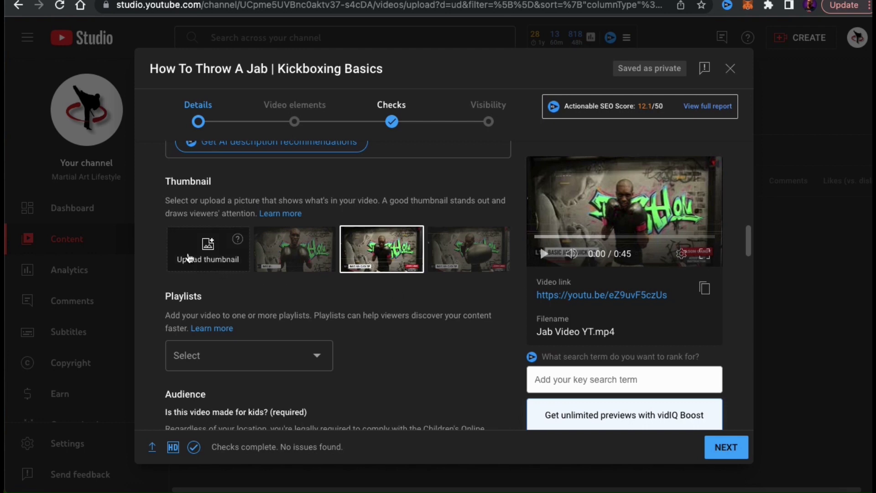
Upload the downloaded BOXING TIPS PNG as the thumbnail and save the video
left_click(212, 267)
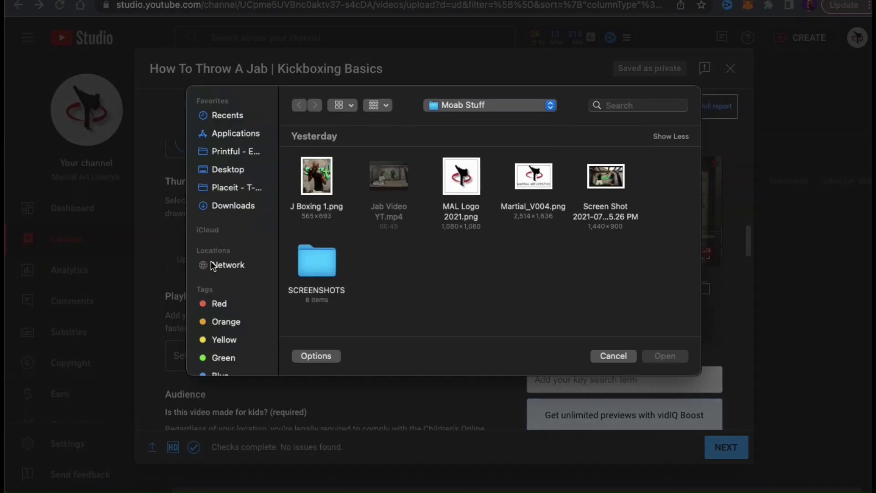
left_click(233, 206)
left_click(394, 309)
double_click(393, 309)
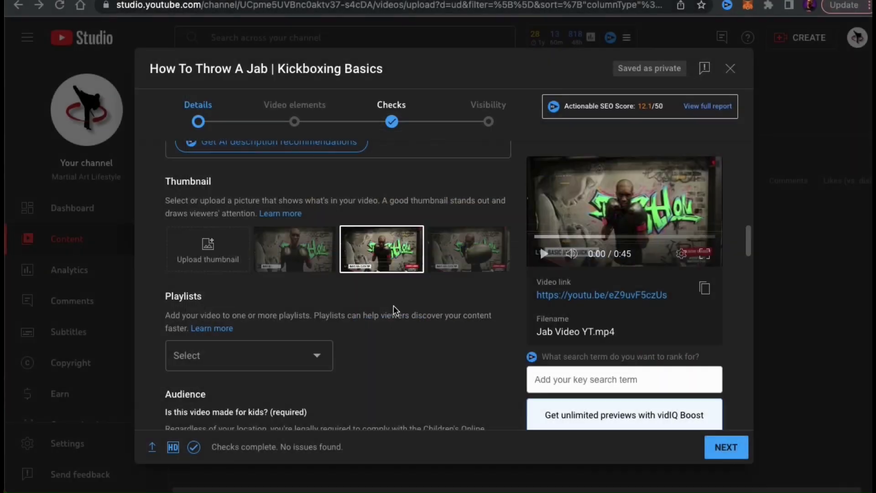
left_click(726, 446)
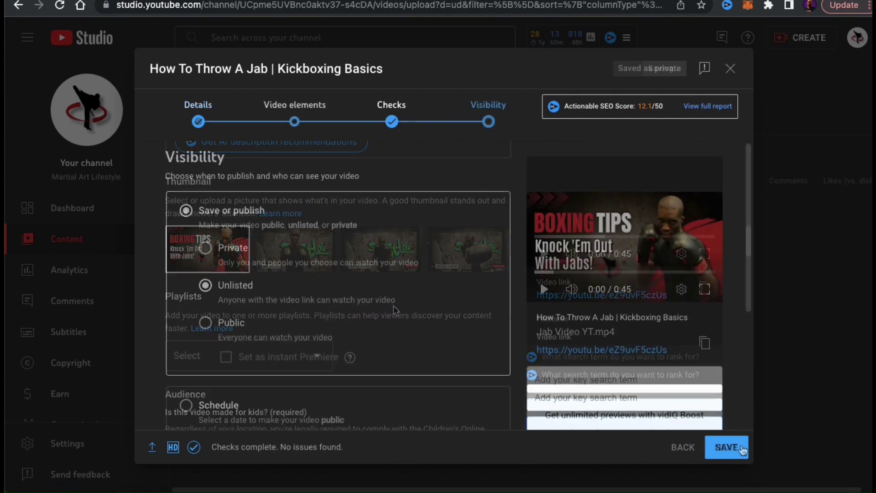
left_click(741, 448)
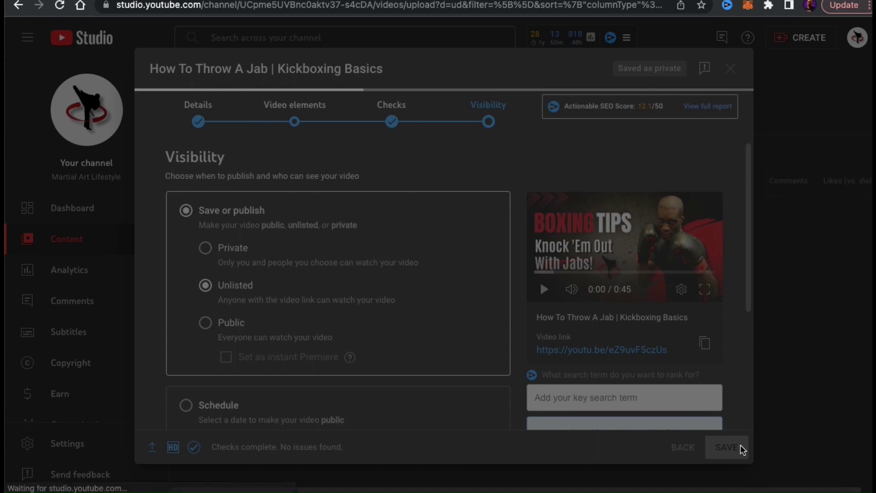